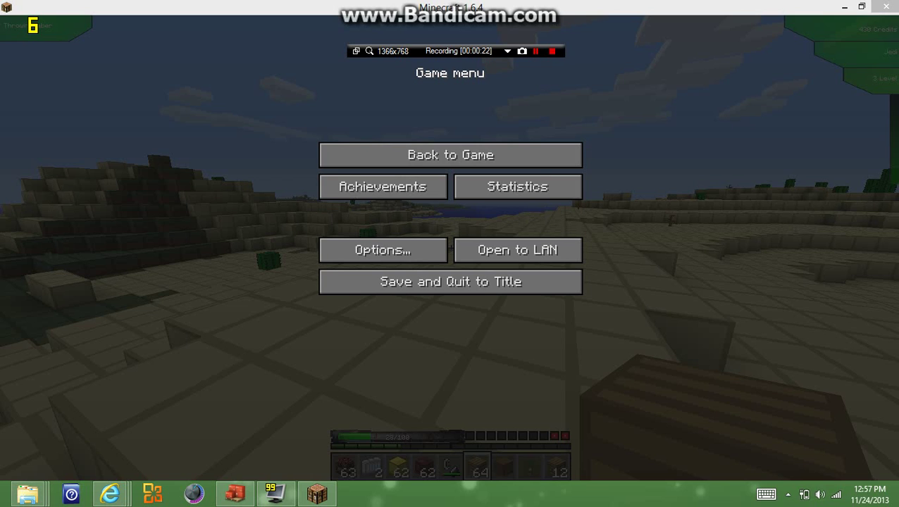
# Choose 'Back to Game' to resume play on the sandstone desert
pyautogui.click(450, 155)
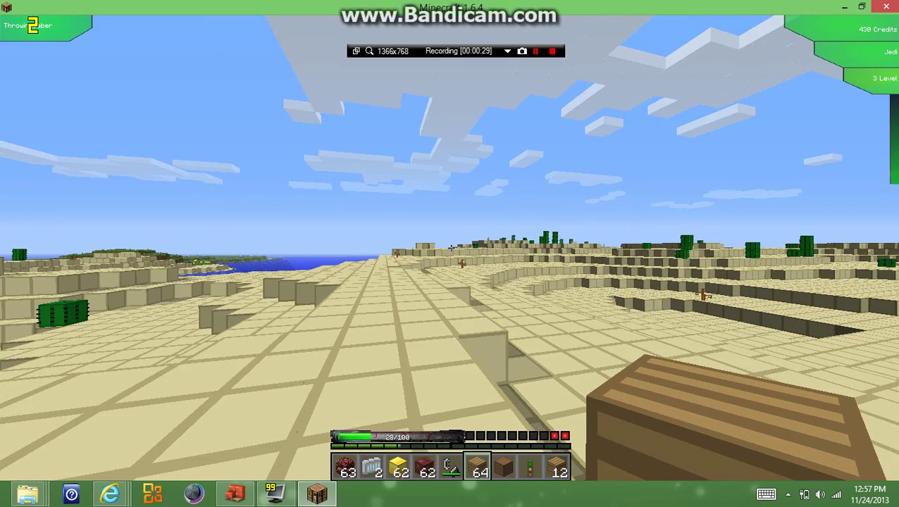
# Walk across the sandstone desert and climb onto a single sandstone block
pyautogui.press('w')
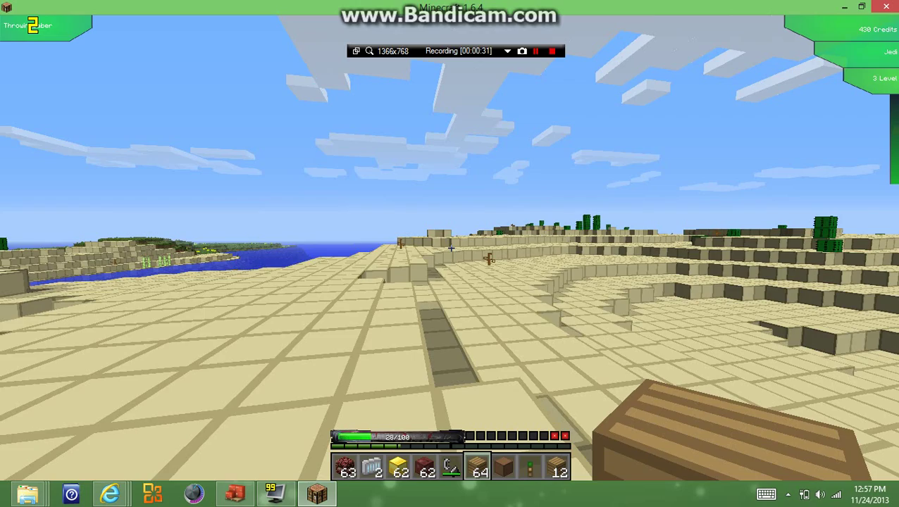
pyautogui.press('w')
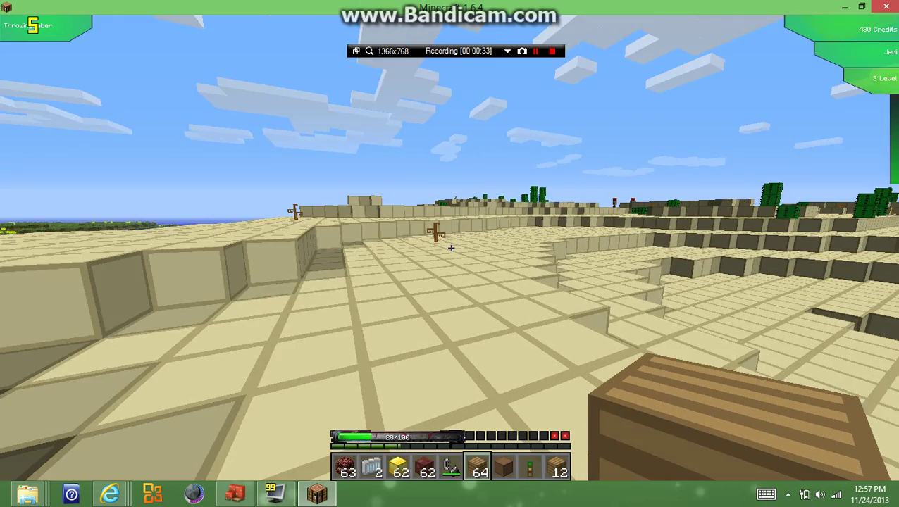
pyautogui.press('w')
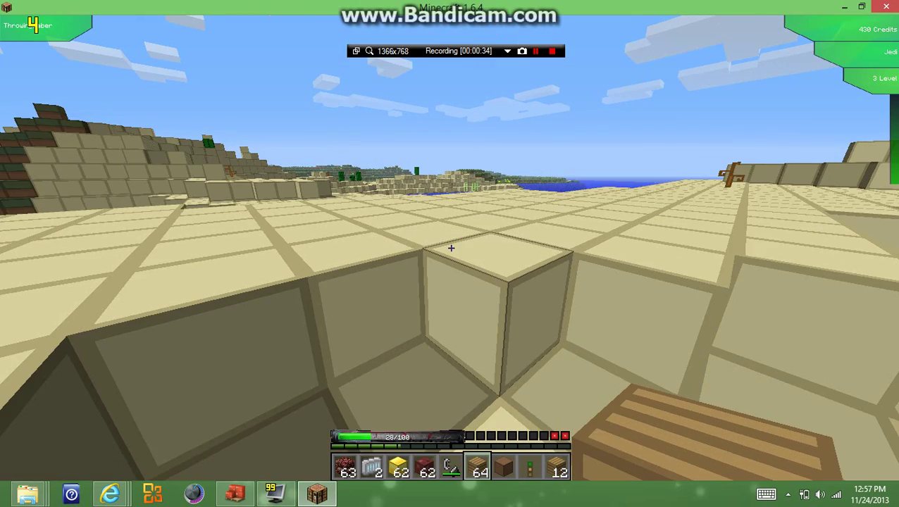
pyautogui.press('space')
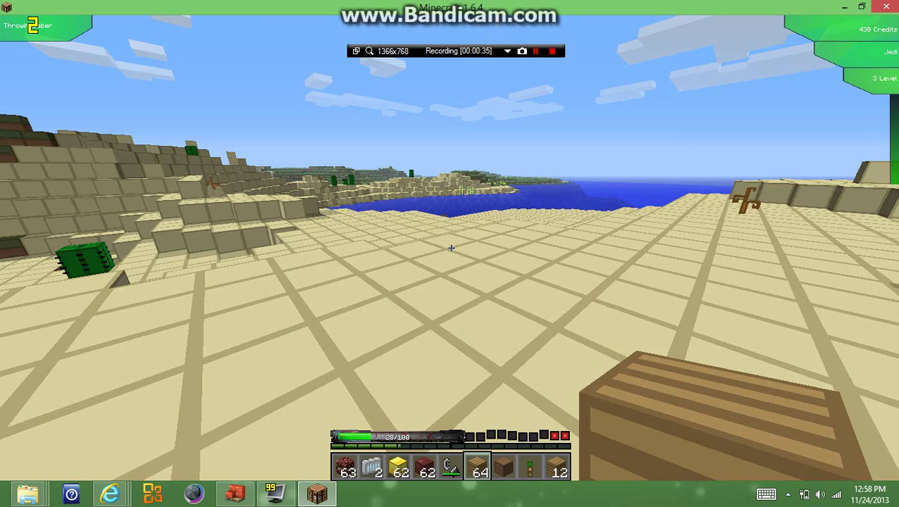
pyautogui.press('w')
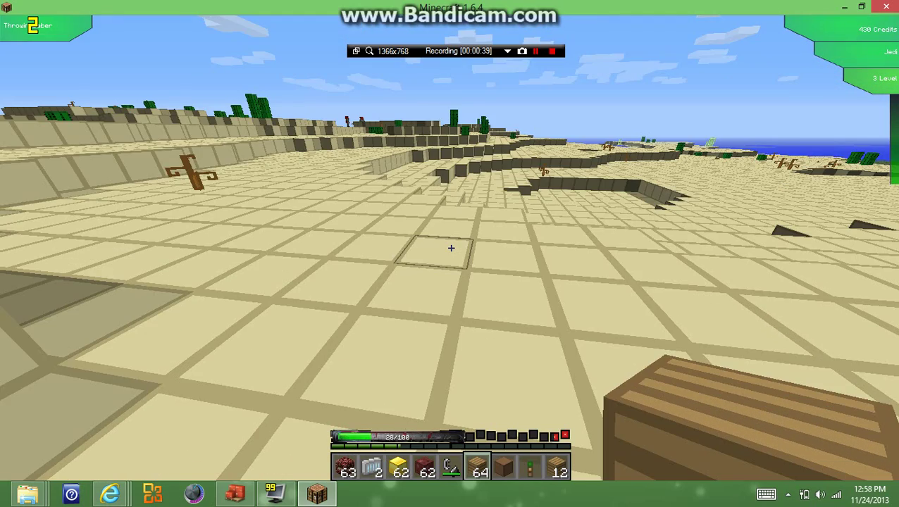
# Keep walking, look toward the hills and water, then open the inventory with TMI
pyautogui.press('w')
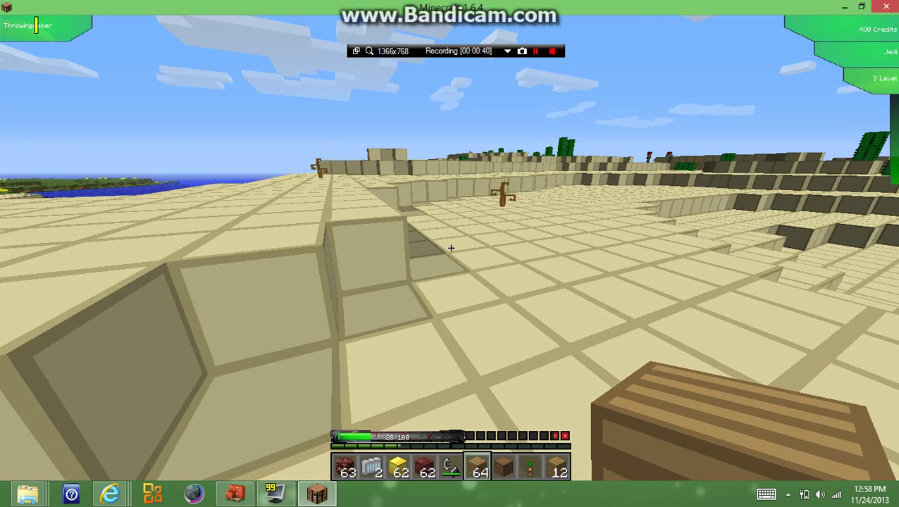
pyautogui.press('w')
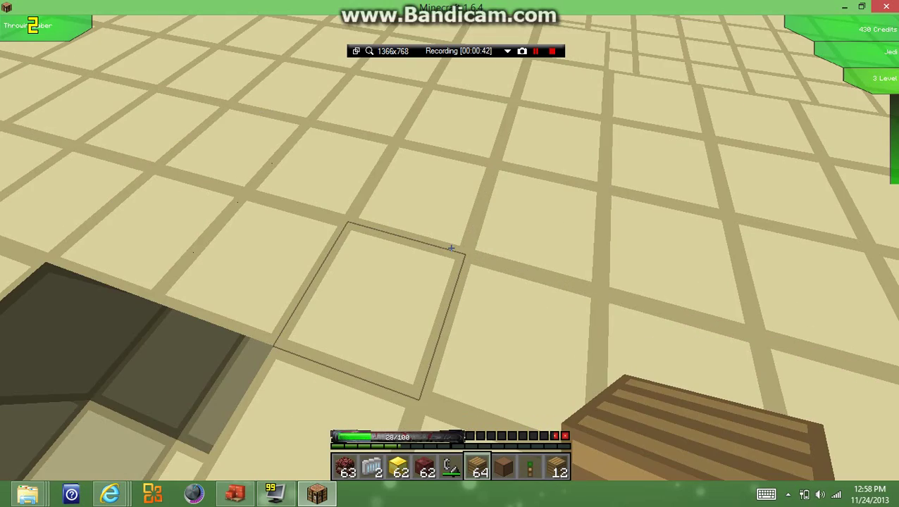
pyautogui.press('w')
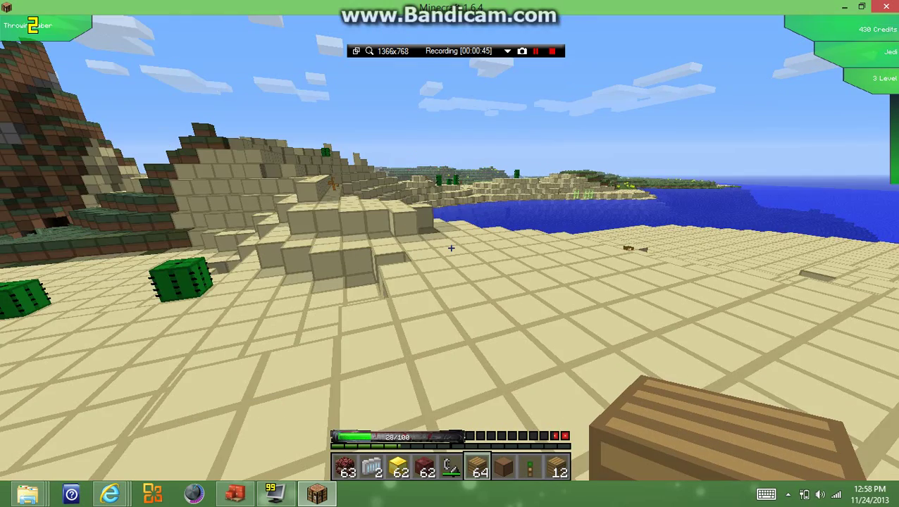
pyautogui.press('w')
pyautogui.press('e')
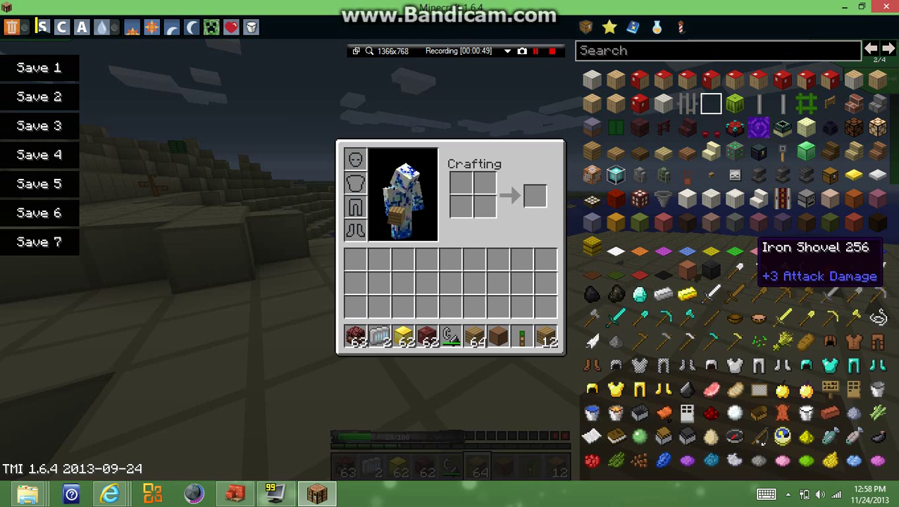
pyautogui.scroll(-1, 690, 313)
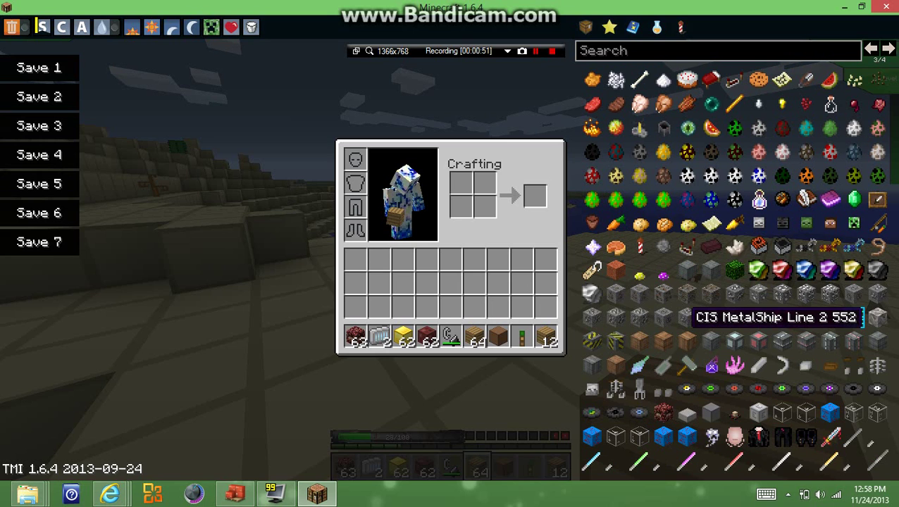
pyautogui.scroll(2, 676, 352)
pyautogui.scroll(1, 669, 373)
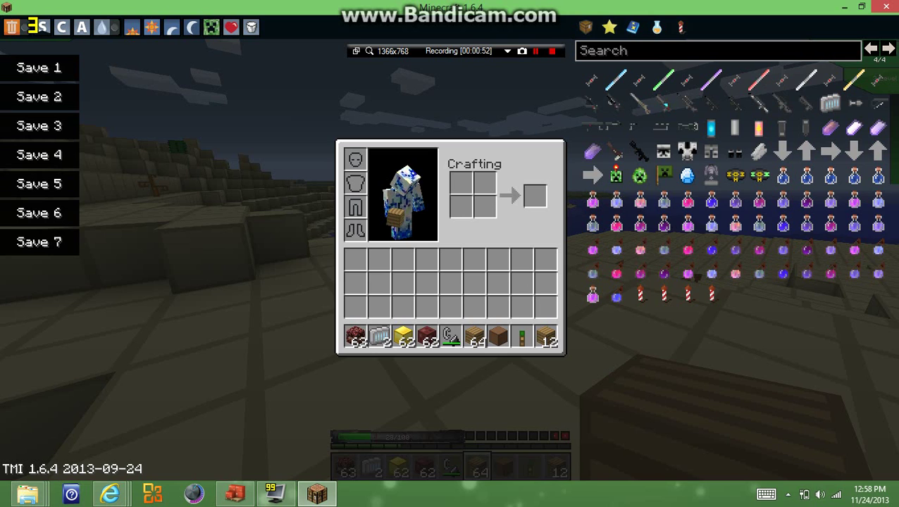
pyautogui.scroll(-1, 638, 367)
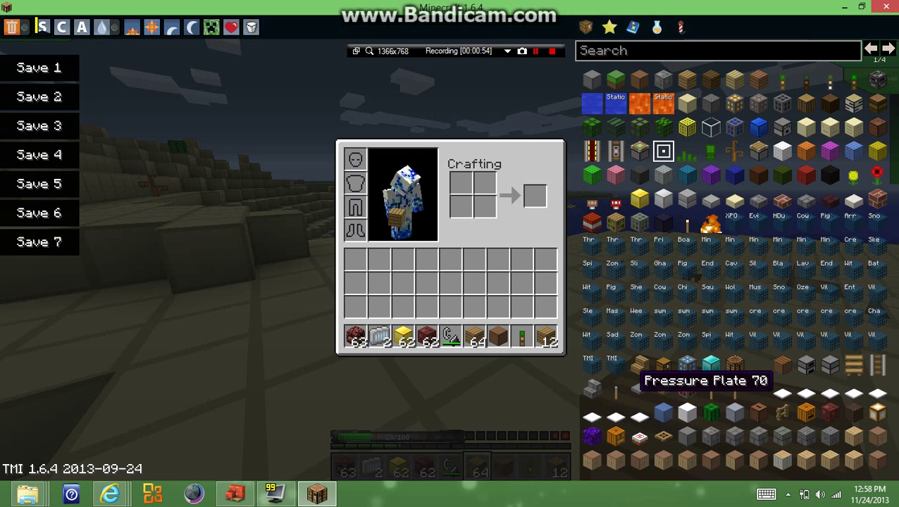
pyautogui.scroll(-1, 637, 367)
pyautogui.scroll(-1, 637, 366)
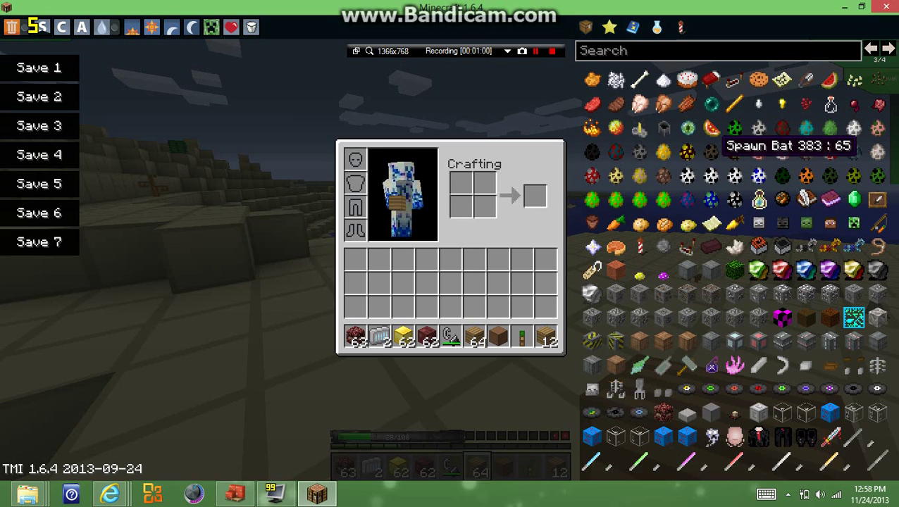
pyautogui.scroll(1, 713, 149)
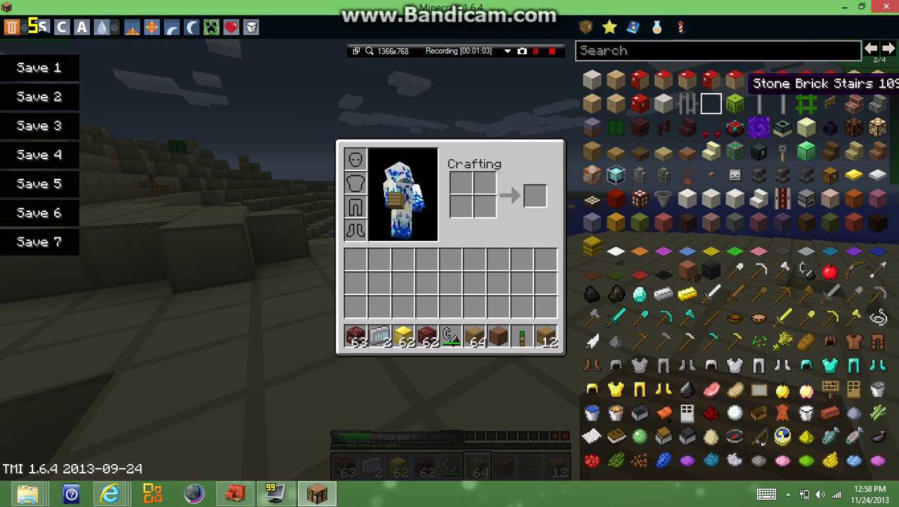
pyautogui.scroll(1, 767, 138)
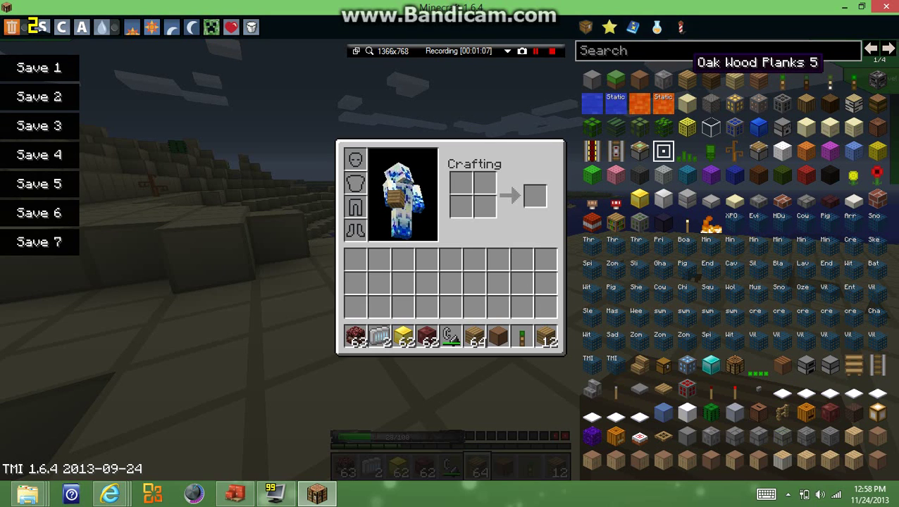
# Spawn two stacks of oak planks and two stacks of glass from TMI
pyautogui.click(688, 79)
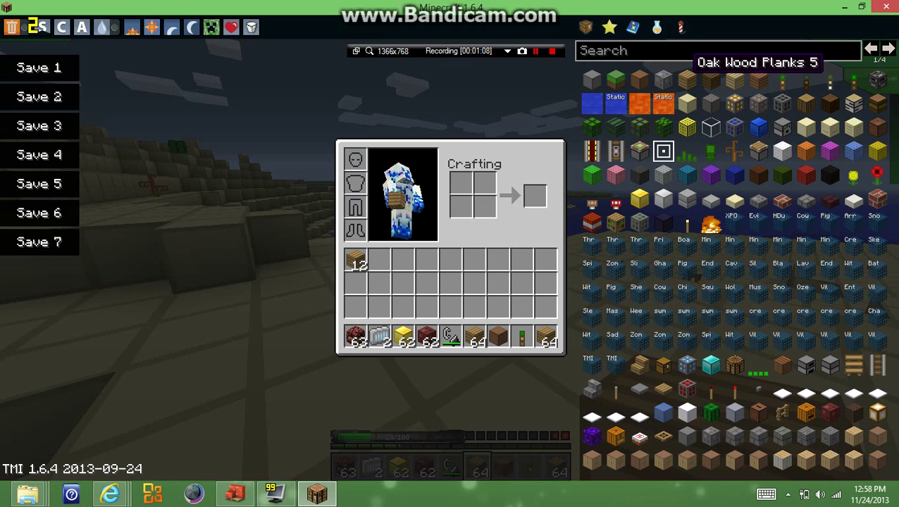
pyautogui.click(689, 78)
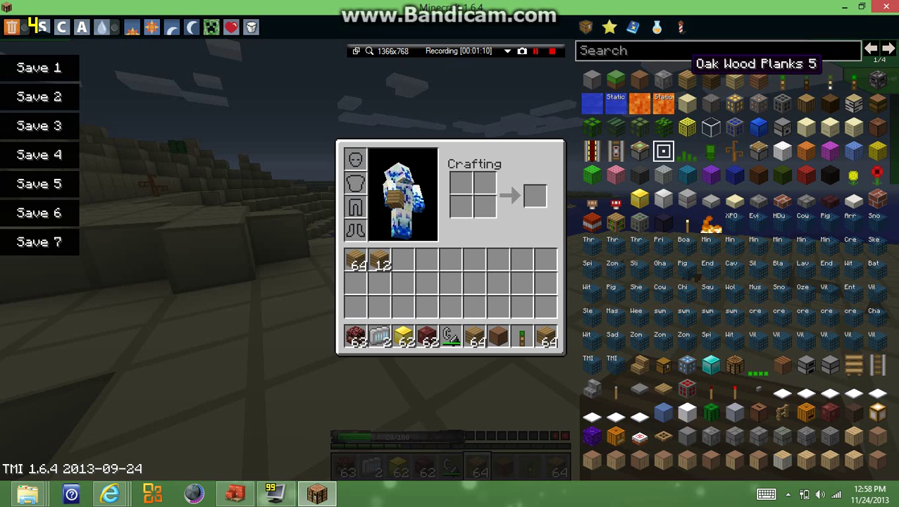
pyautogui.click(711, 104)
pyautogui.click(721, 112)
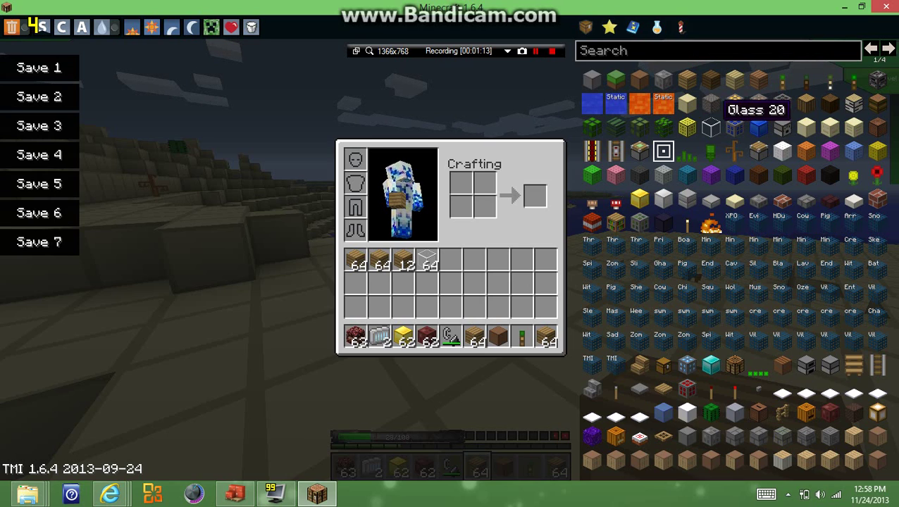
pyautogui.click(721, 110)
pyautogui.scroll(-1, 721, 110)
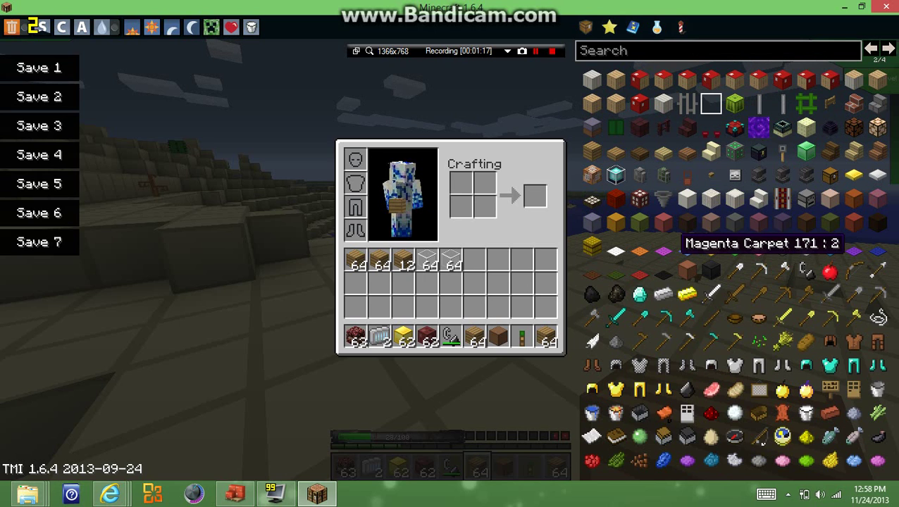
pyautogui.scroll(-1, 672, 246)
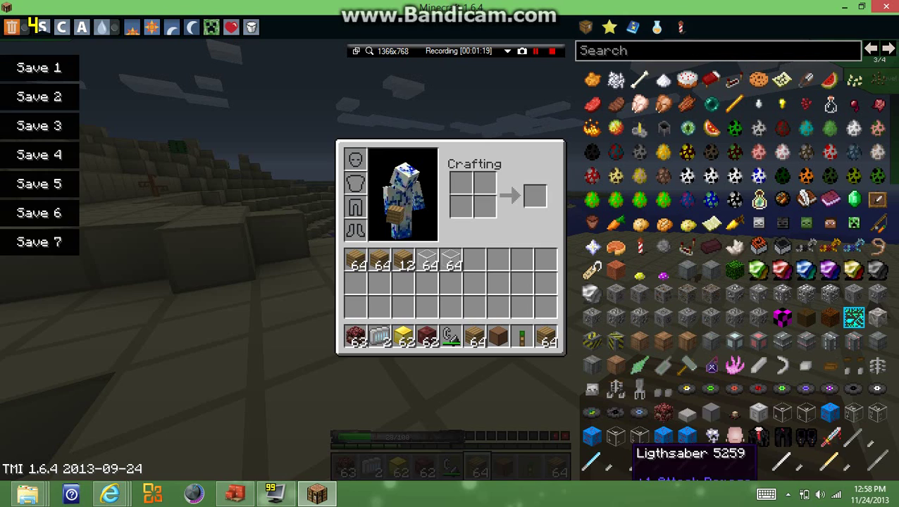
# Add more glass stacks until the top inventory row is full
pyautogui.click(639, 414)
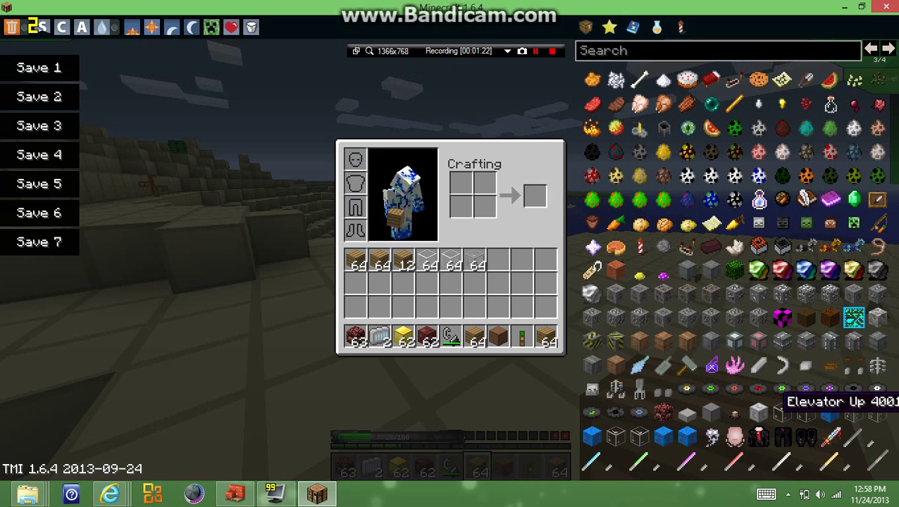
pyautogui.click(781, 388)
pyautogui.click(780, 389)
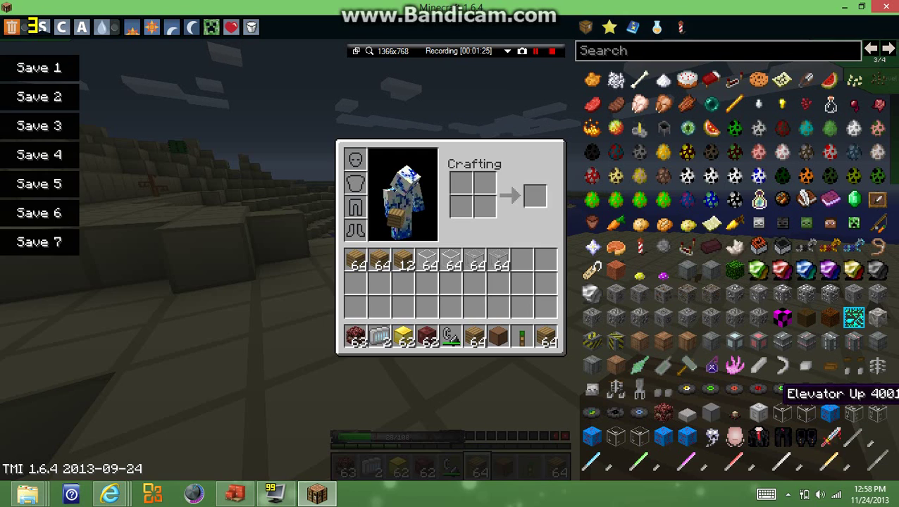
pyautogui.click(767, 392)
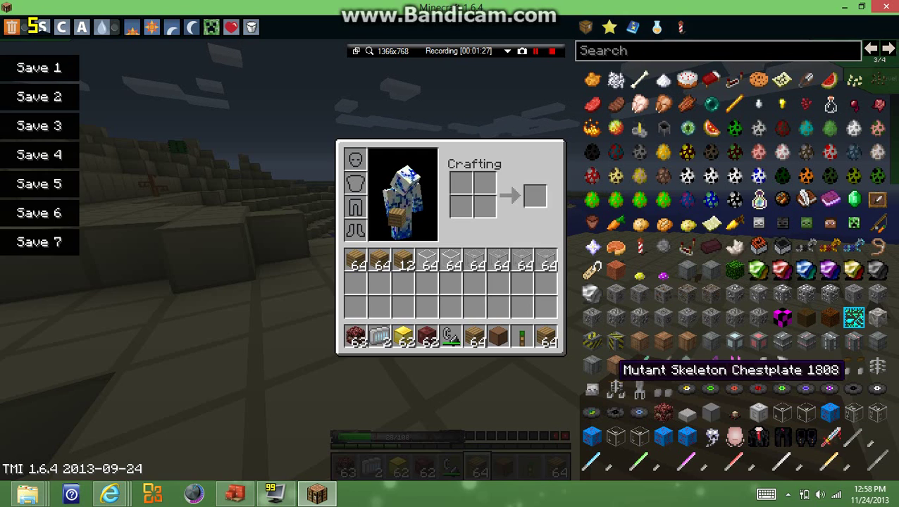
# Move the oak sapling into the inventory, reseat the dirt, and put glass in hotbar slot 8
pyautogui.click(521, 338)
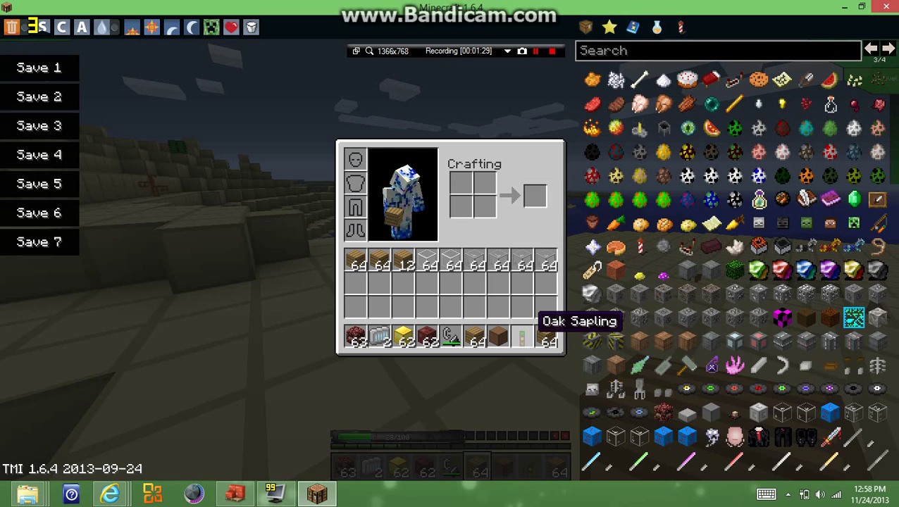
pyautogui.click(521, 310)
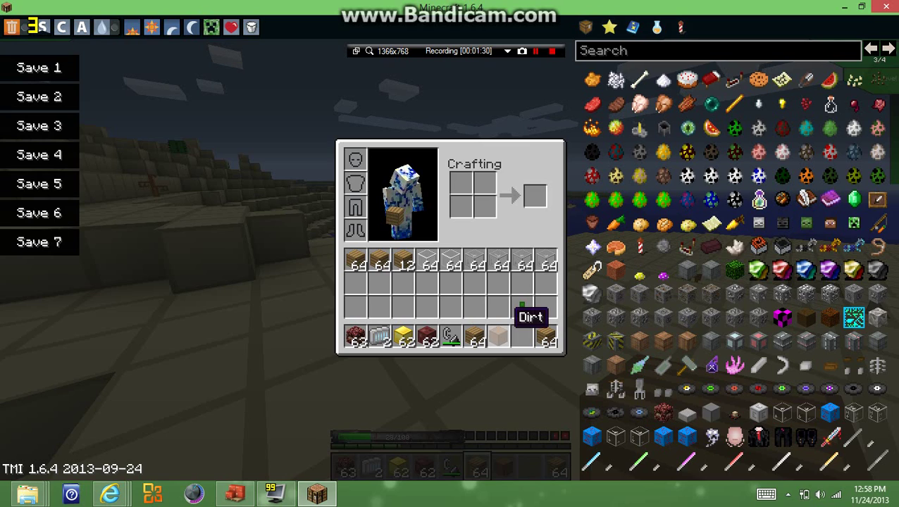
pyautogui.click(499, 338)
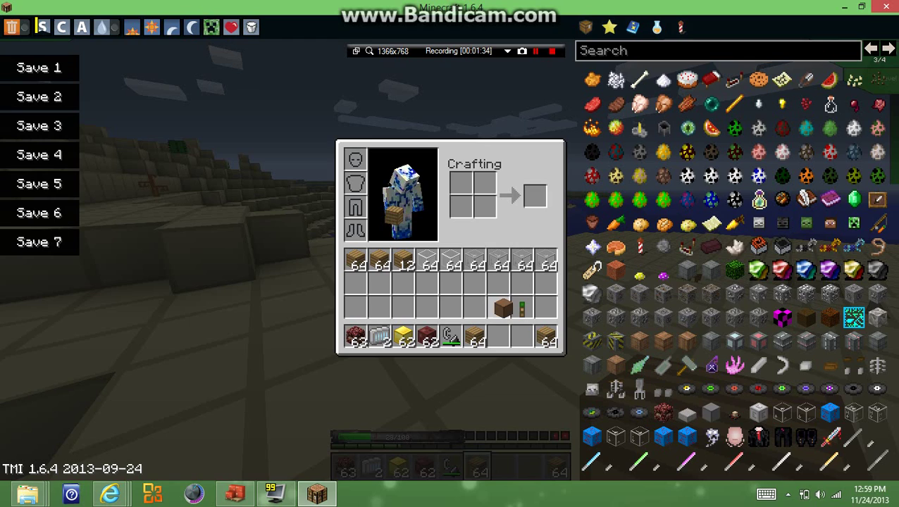
pyautogui.click(498, 336)
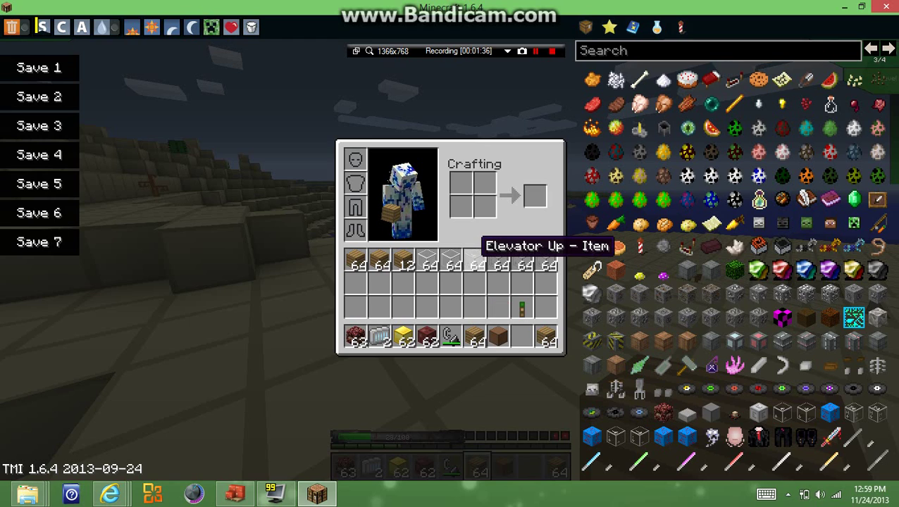
pyautogui.click(476, 264)
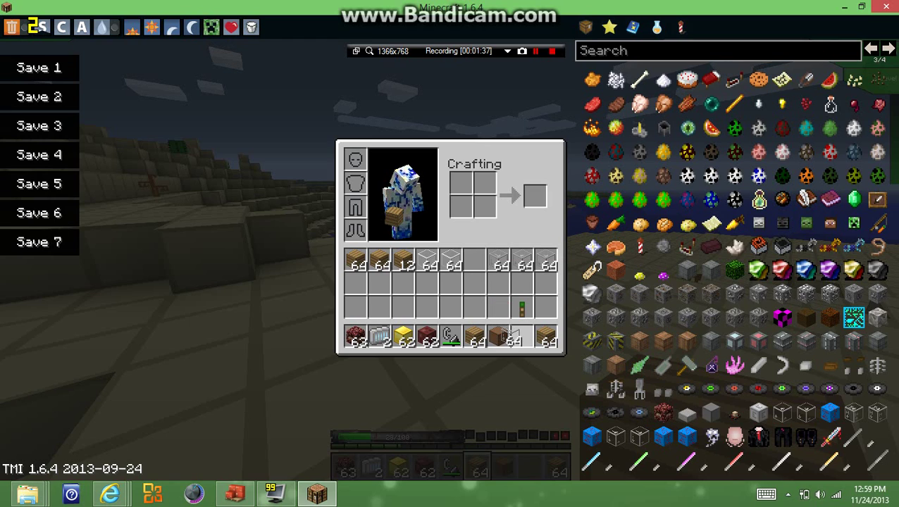
pyautogui.click(522, 336)
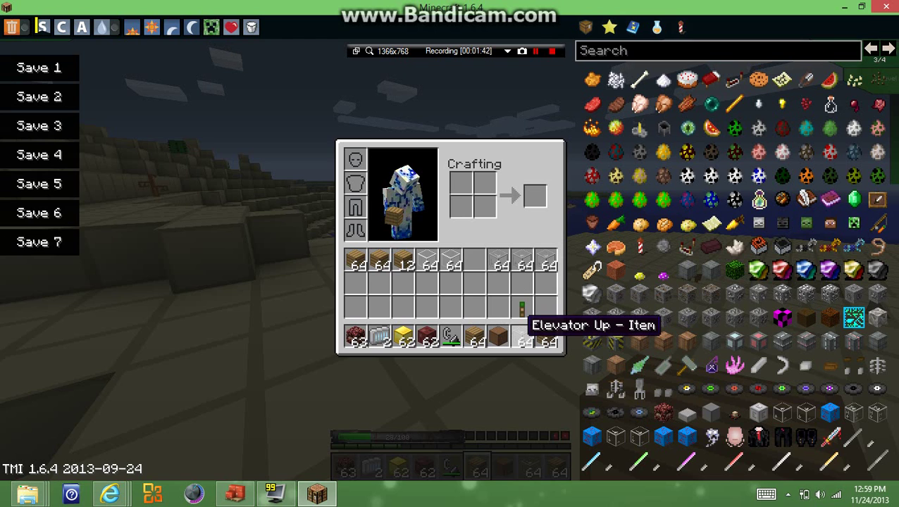
# Close the inventory and switch the hotbar back to the oak planks
pyautogui.press('e')
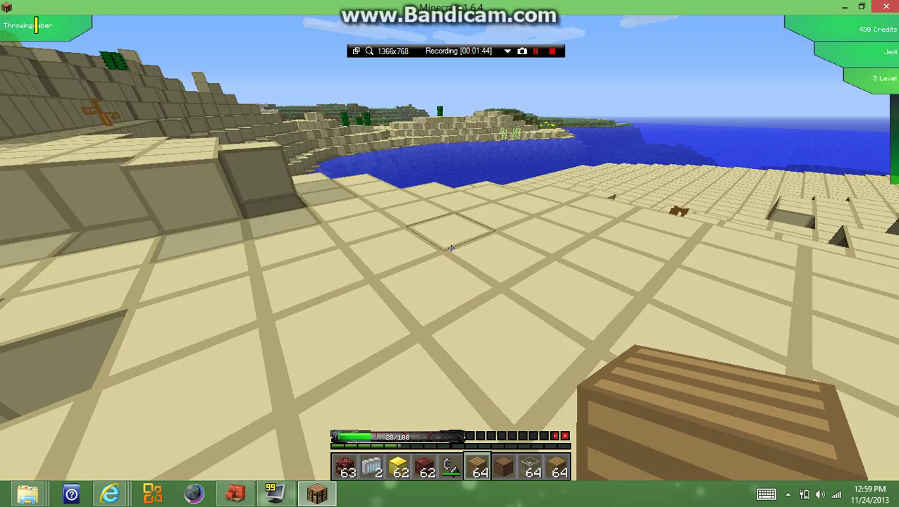
pyautogui.press('e')
pyautogui.press('e')
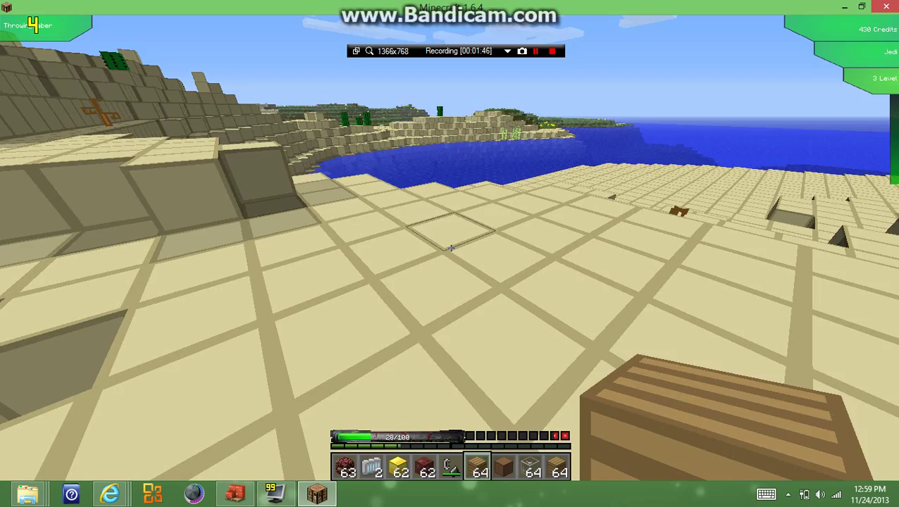
pyautogui.scroll(-1, 450, 247)
pyautogui.scroll(-1, 451, 248)
pyautogui.scroll(2, 450, 248)
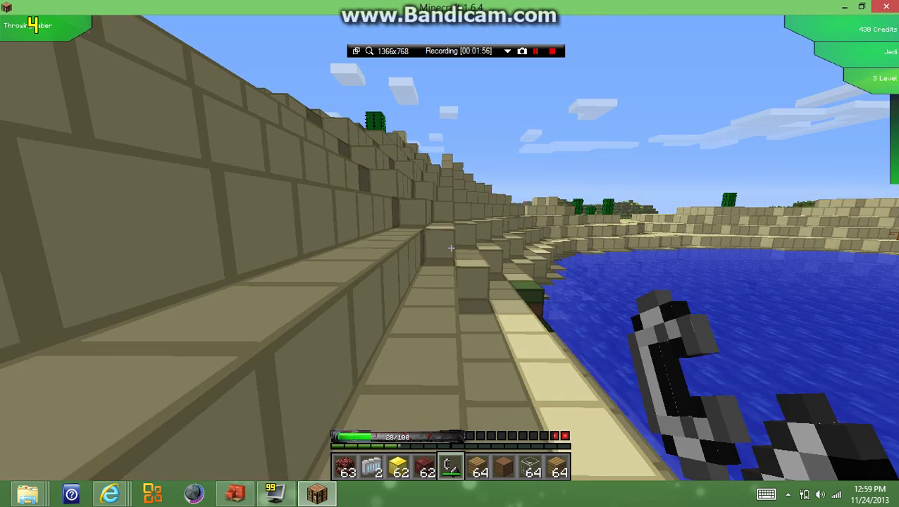
pyautogui.press('6')
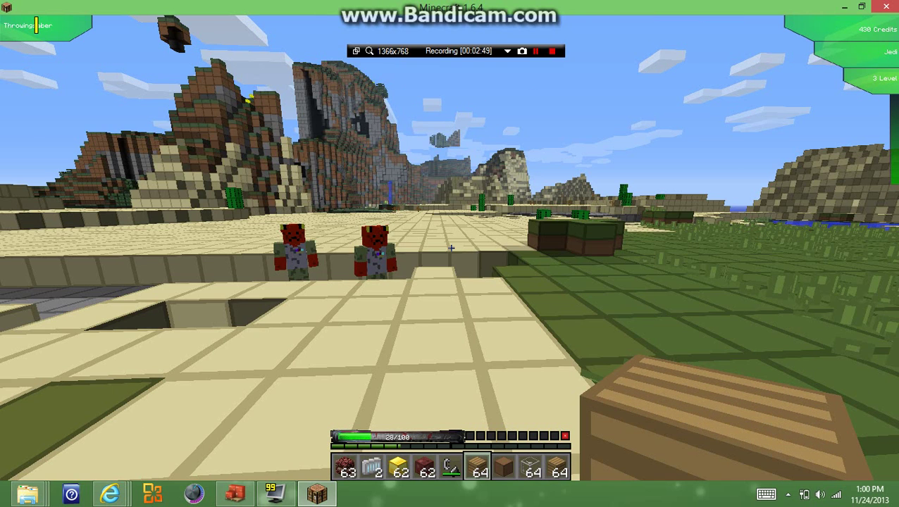
pyautogui.press('e')
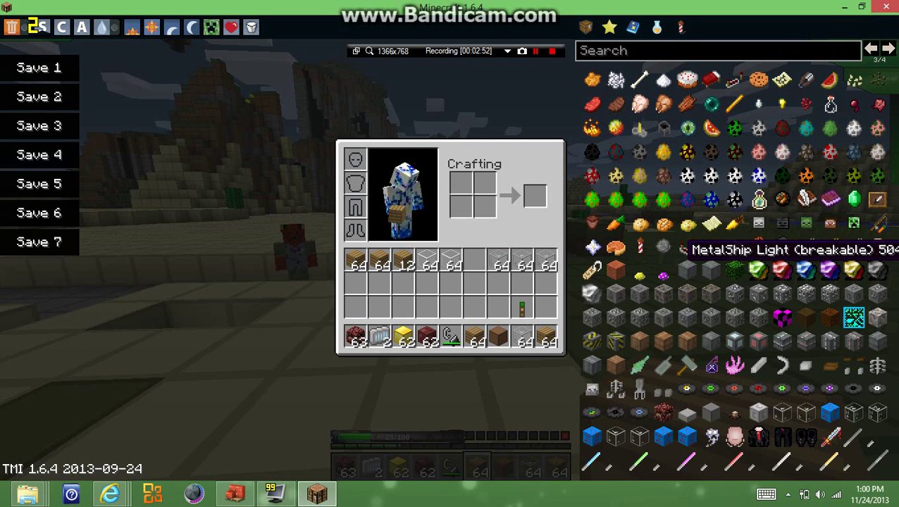
pyautogui.scroll(-1, 693, 132)
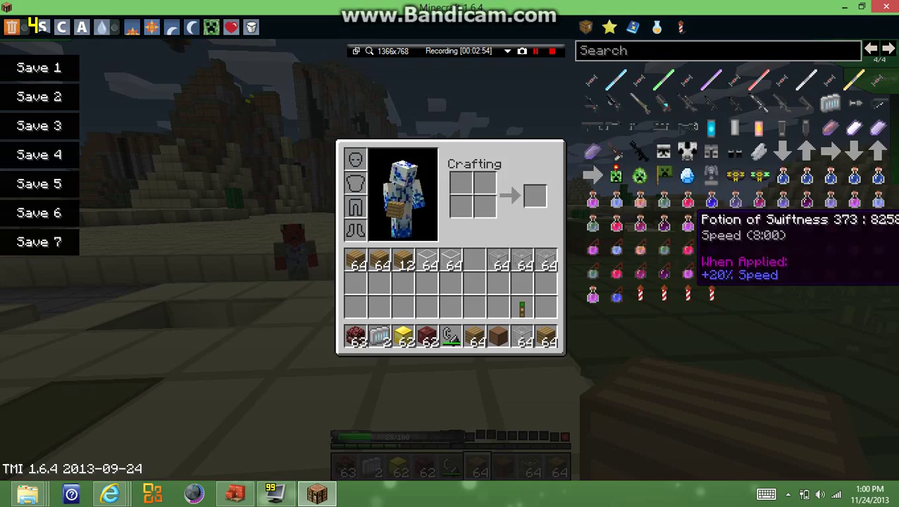
pyautogui.scroll(1, 669, 151)
pyautogui.press('Escape')
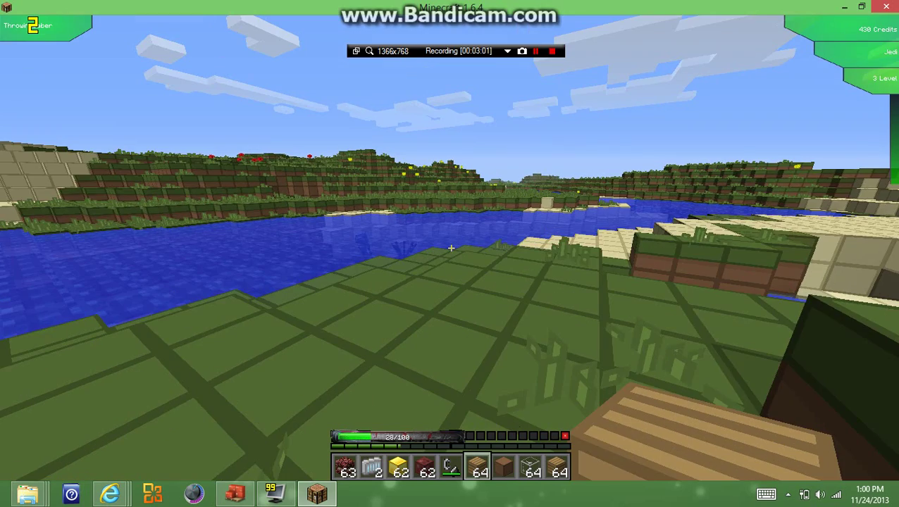
# Row the boat across the river to the far bank
pyautogui.press('w')
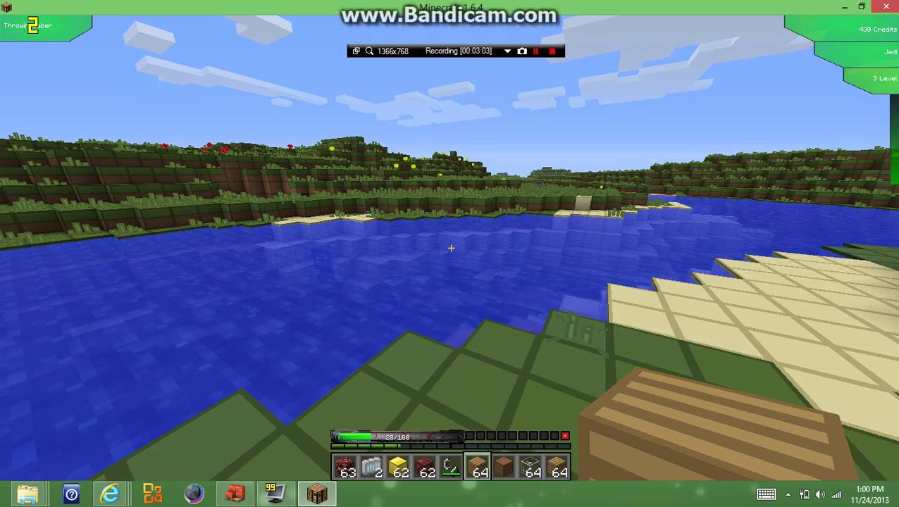
pyautogui.press('w')
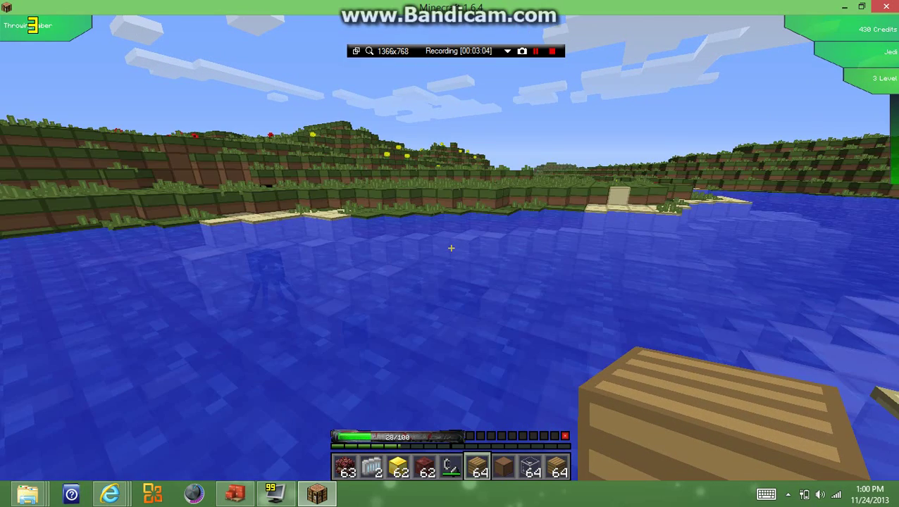
pyautogui.press('w')
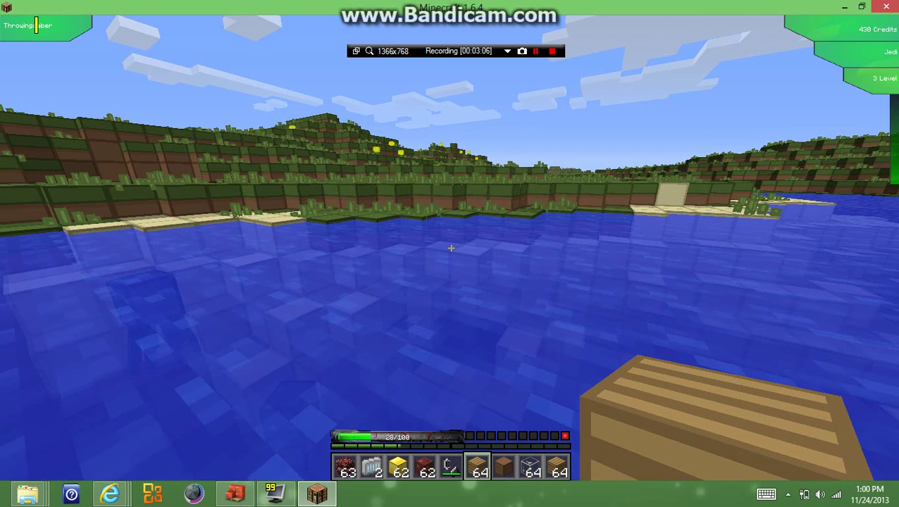
pyautogui.press('w')
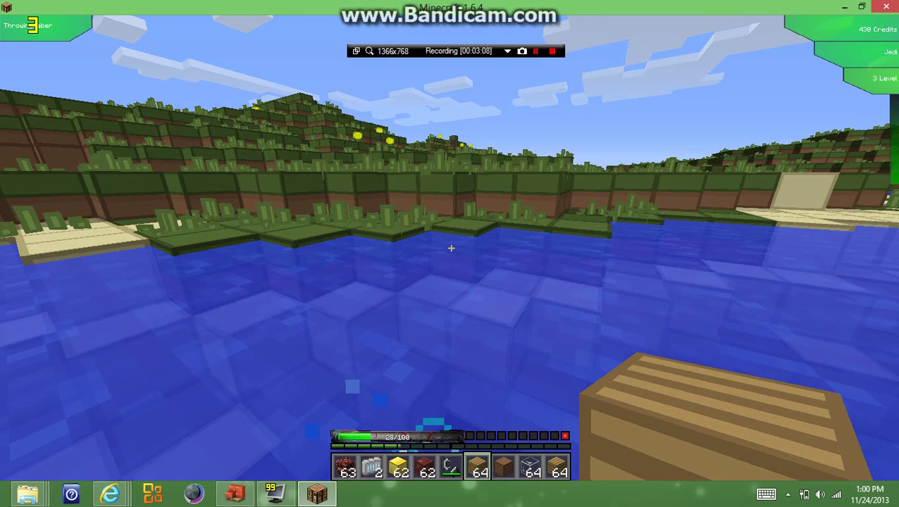
# Climb ashore, walk up the grassy hillside and look toward a dandelion
pyautogui.press('w')
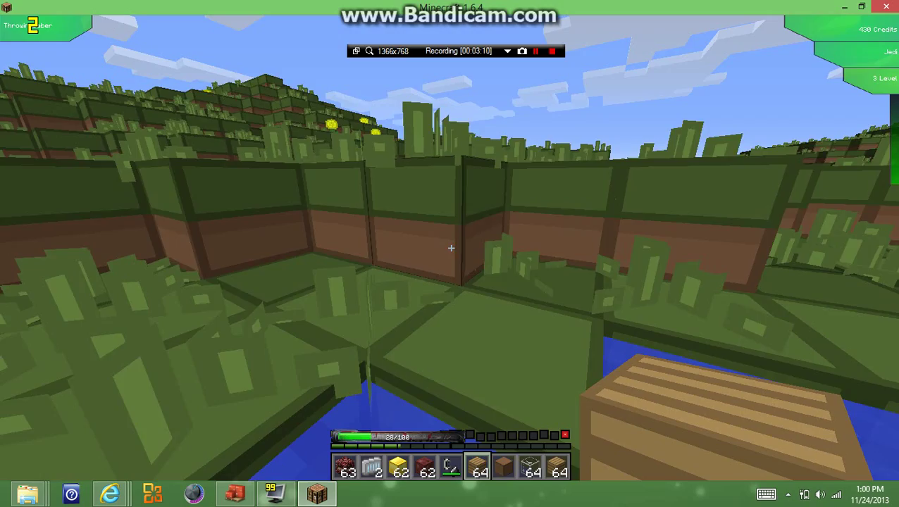
pyautogui.press('w')
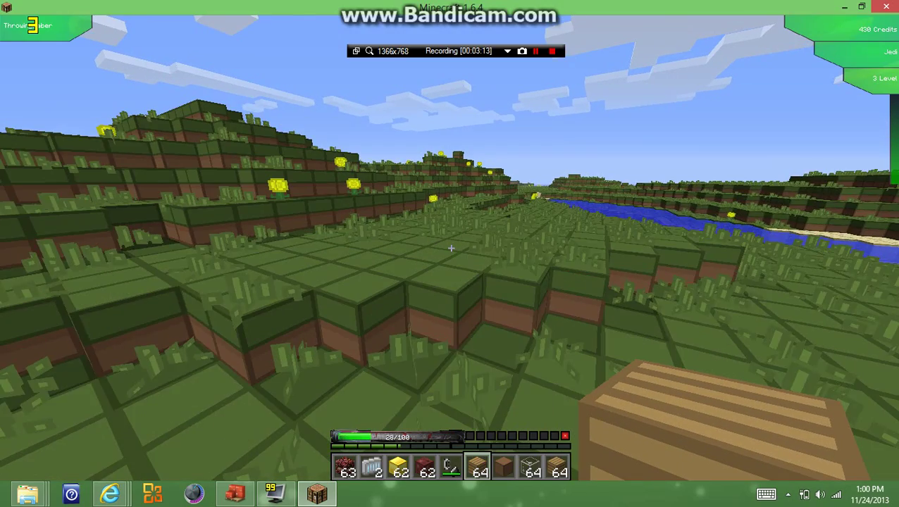
pyautogui.press('w')
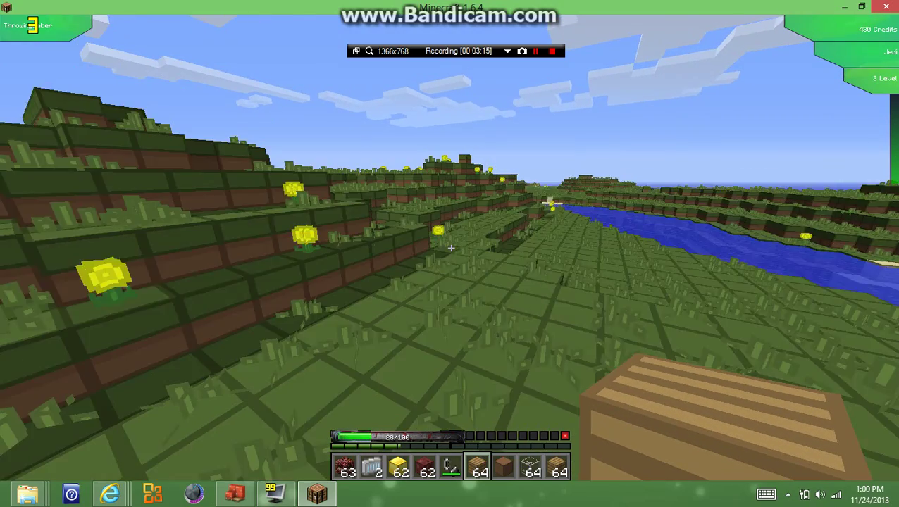
pyautogui.press('w')
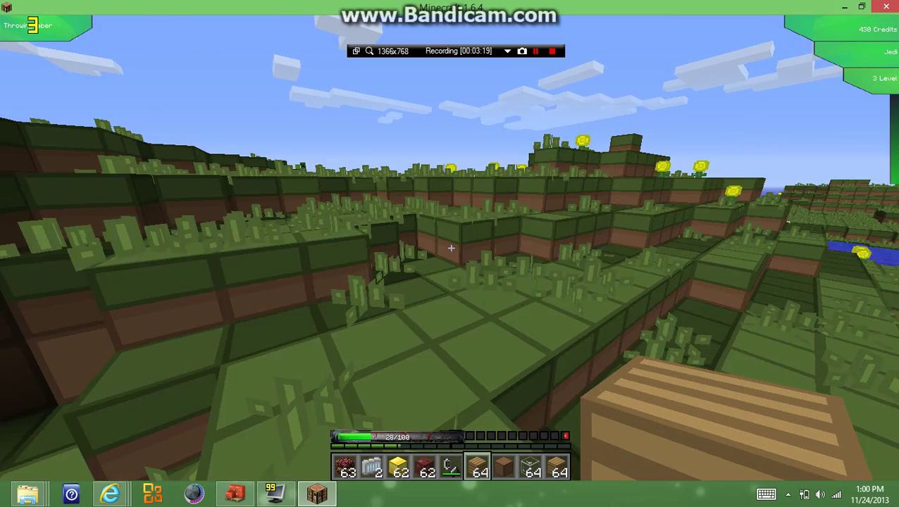
pyautogui.moveTo(450, 248); pyautogui.dragTo(451, 248)
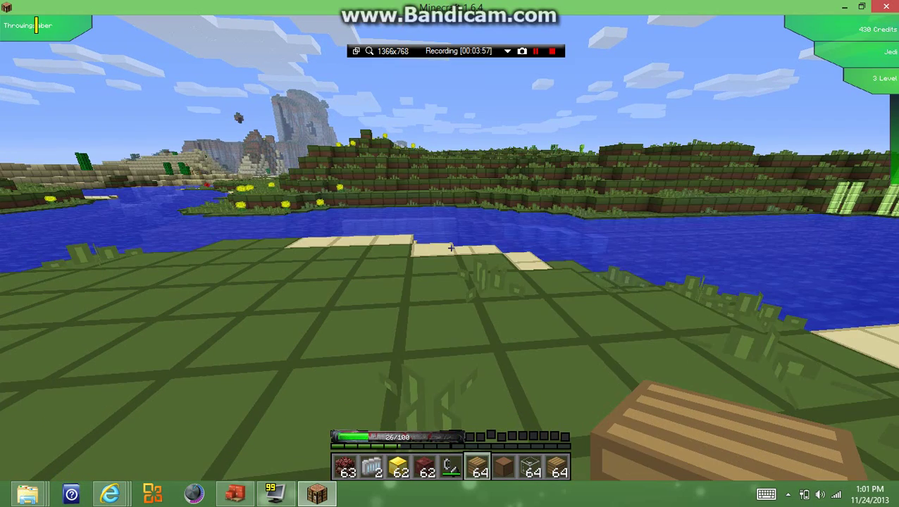
# Set the difficulty to Normal with the TMI toolbar toggle, then close the inventory
pyautogui.press('e')
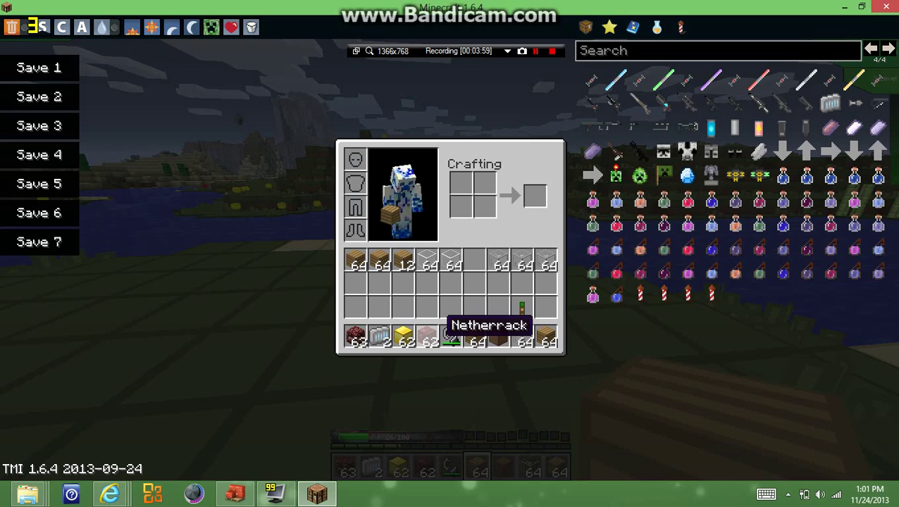
pyautogui.press('Escape')
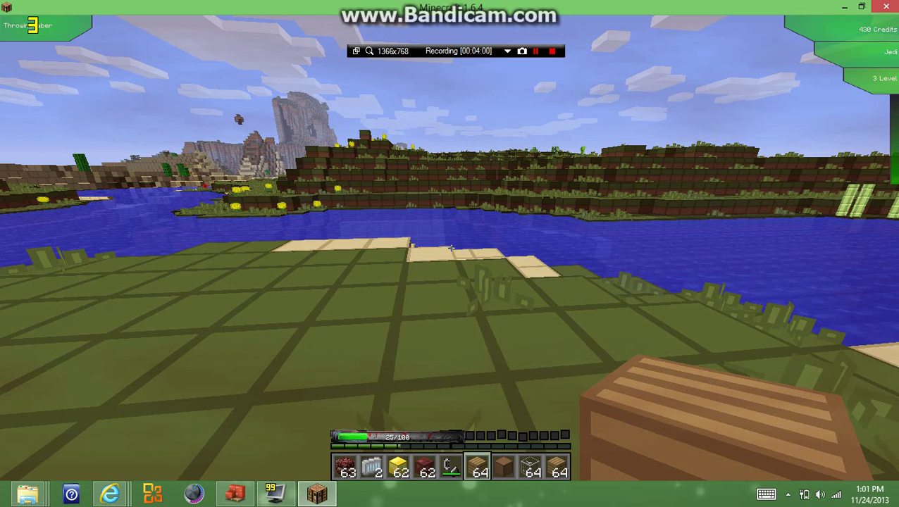
pyautogui.press('e')
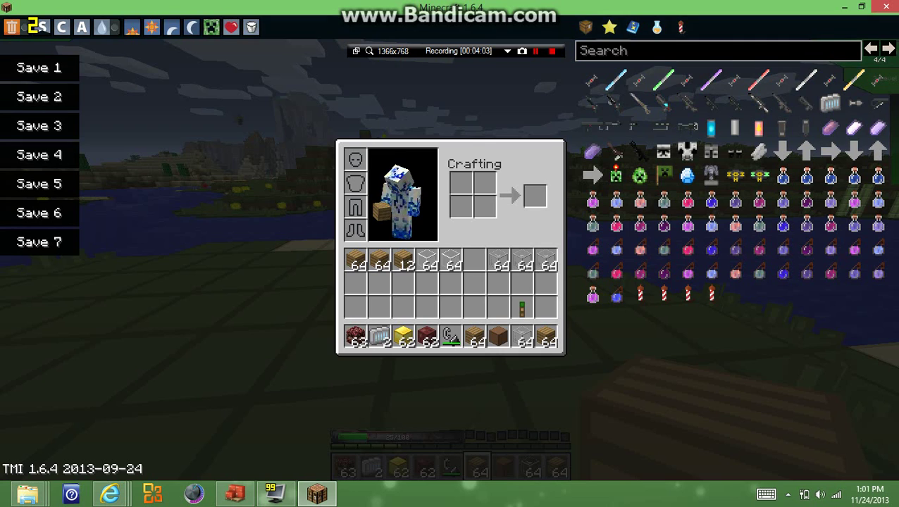
pyautogui.press('Escape')
pyautogui.press('e')
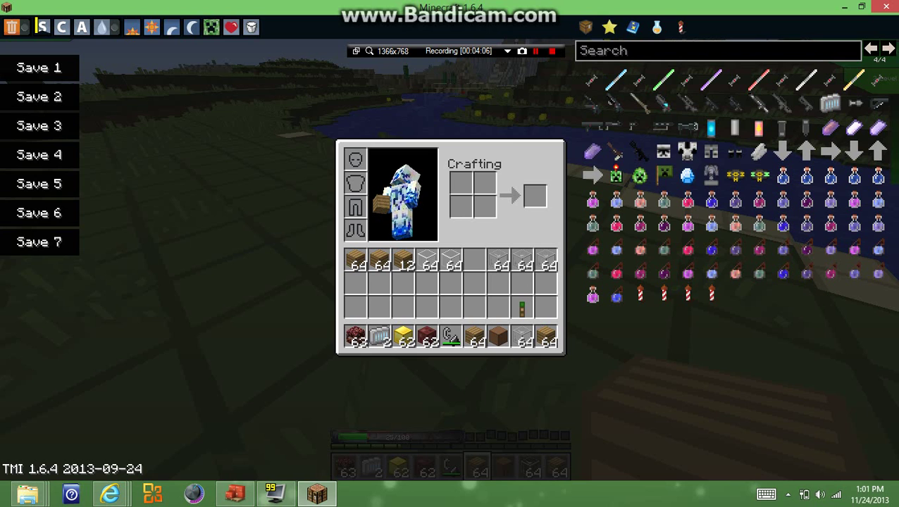
pyautogui.click(37, 27)
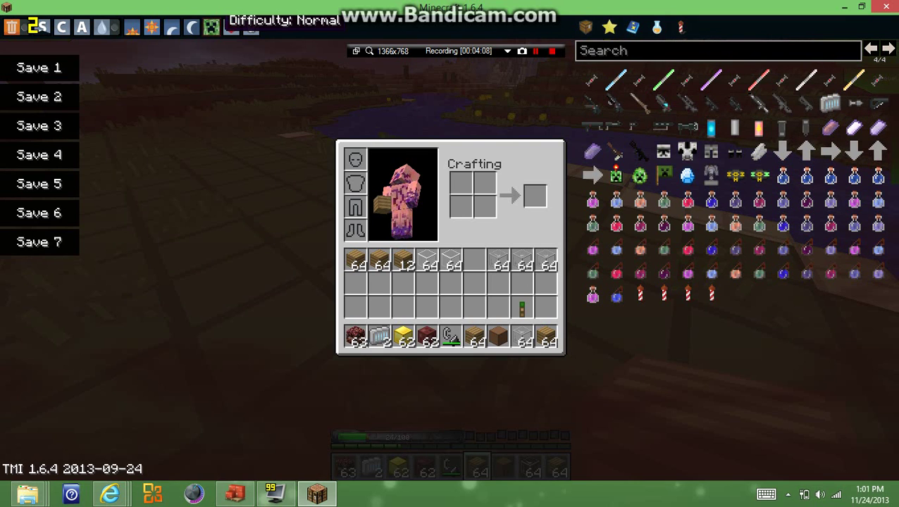
pyautogui.press('e')
pyautogui.press('e')
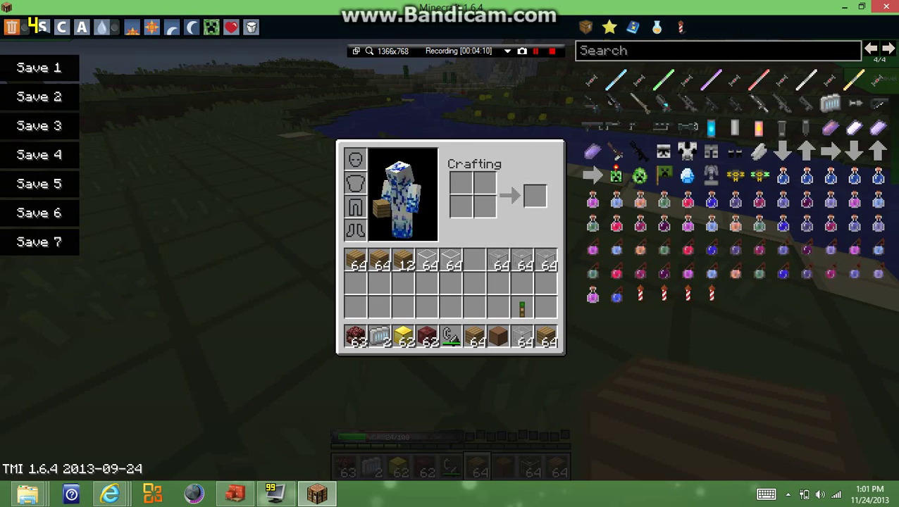
pyautogui.press('e')
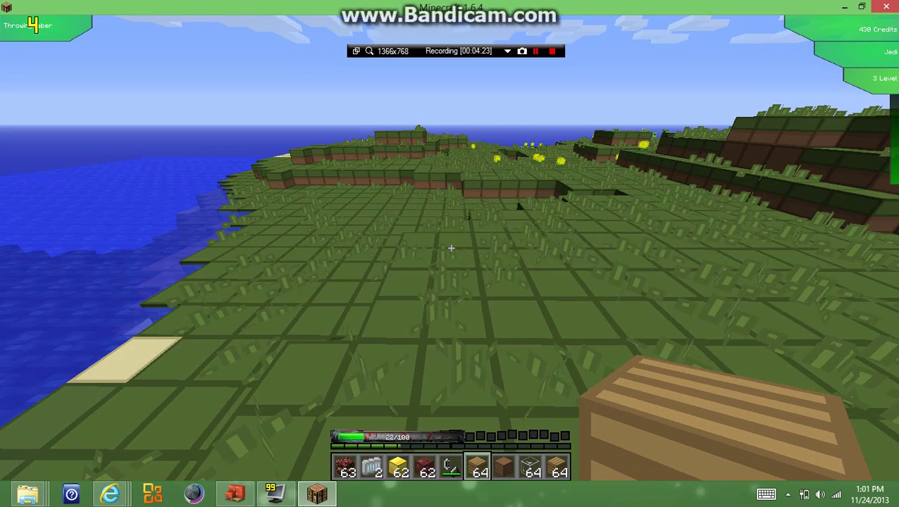
# Pause and resume, then open the inventory on the TMI potions page
pyautogui.press('Escape')
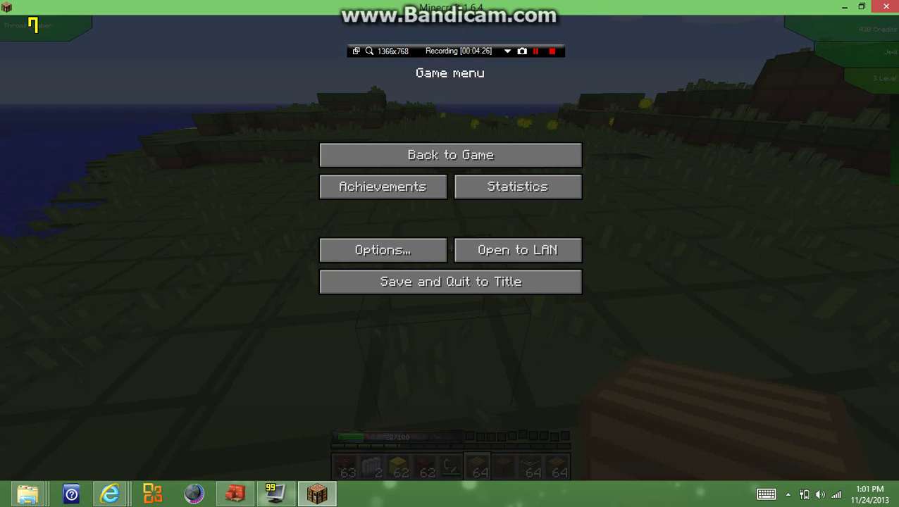
pyautogui.press('Escape')
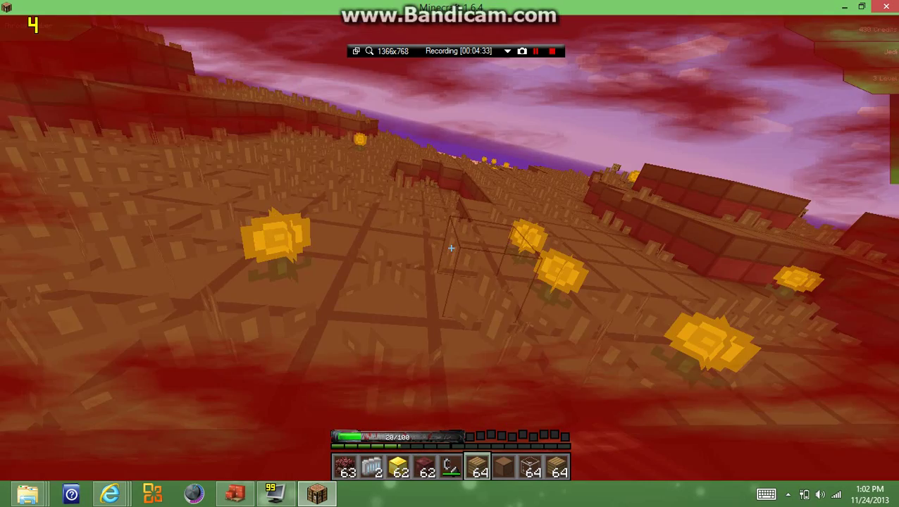
pyautogui.press('e')
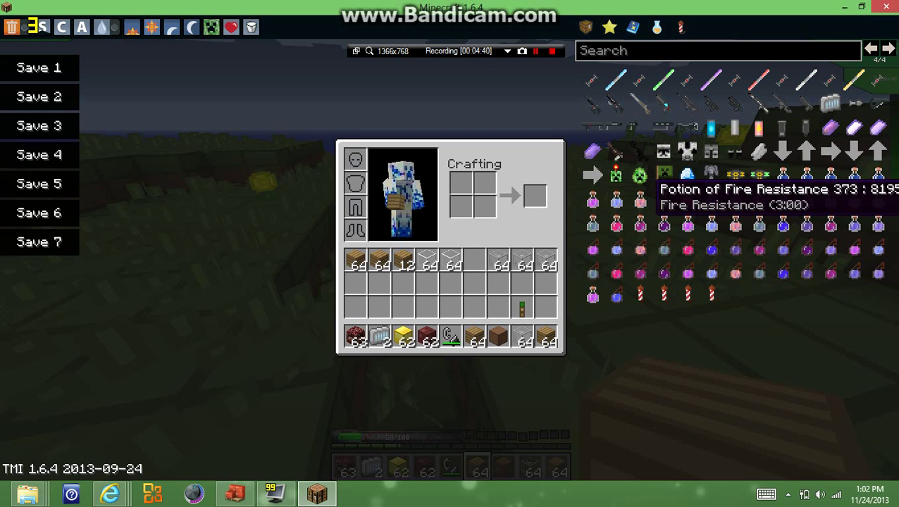
pyautogui.scroll(1, 653, 185)
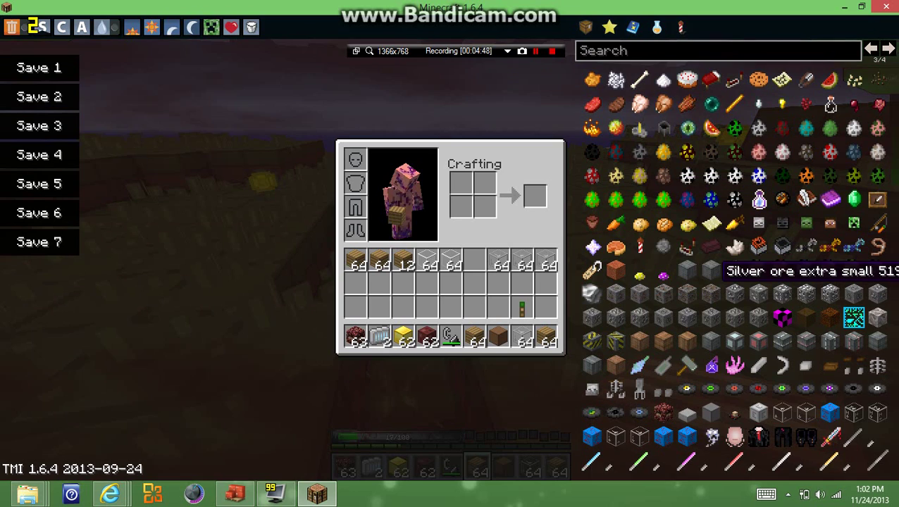
pyautogui.scroll(1, 715, 271)
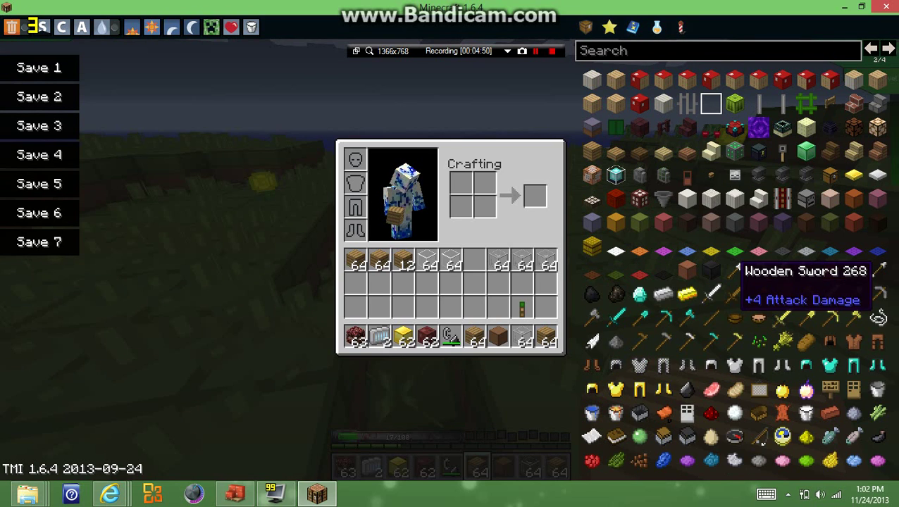
pyautogui.scroll(-1, 706, 206)
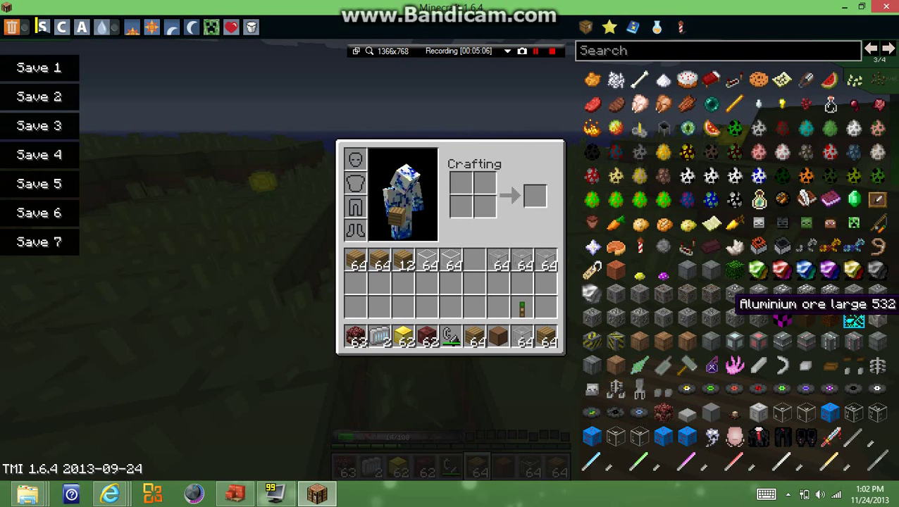
pyautogui.scroll(1, 733, 294)
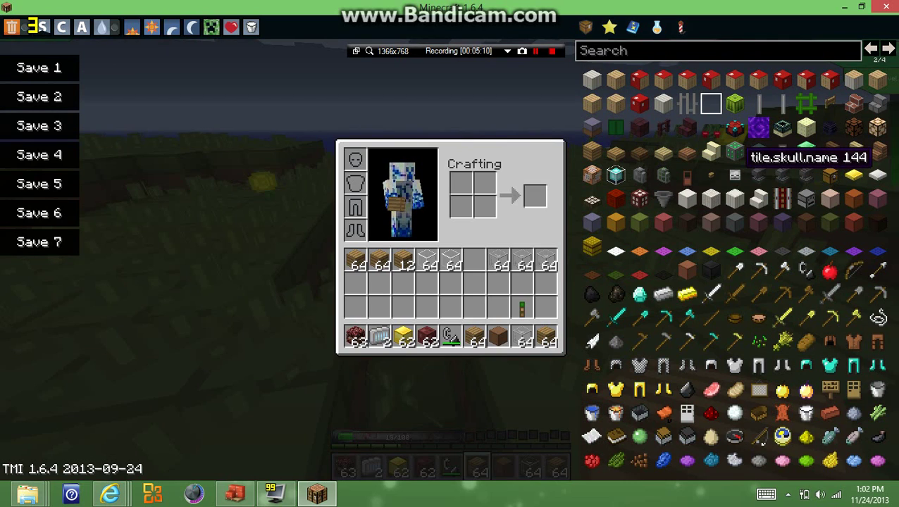
# Close the inventory to return to the grassy hilltop by the sea
pyautogui.press('e')
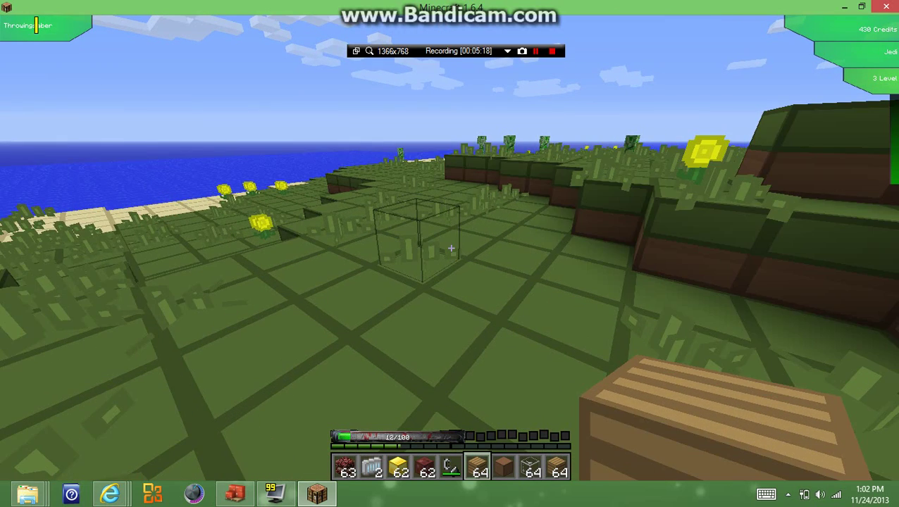
pyautogui.press('Escape')
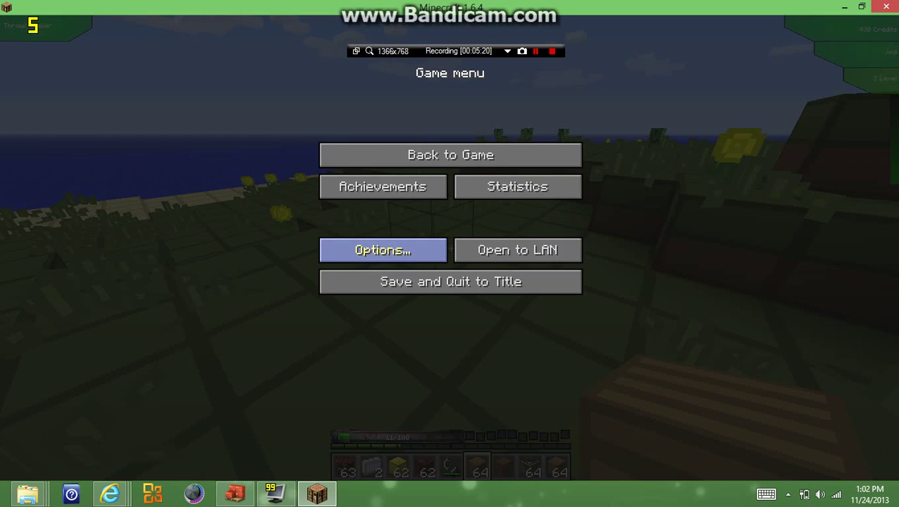
pyautogui.click(383, 250)
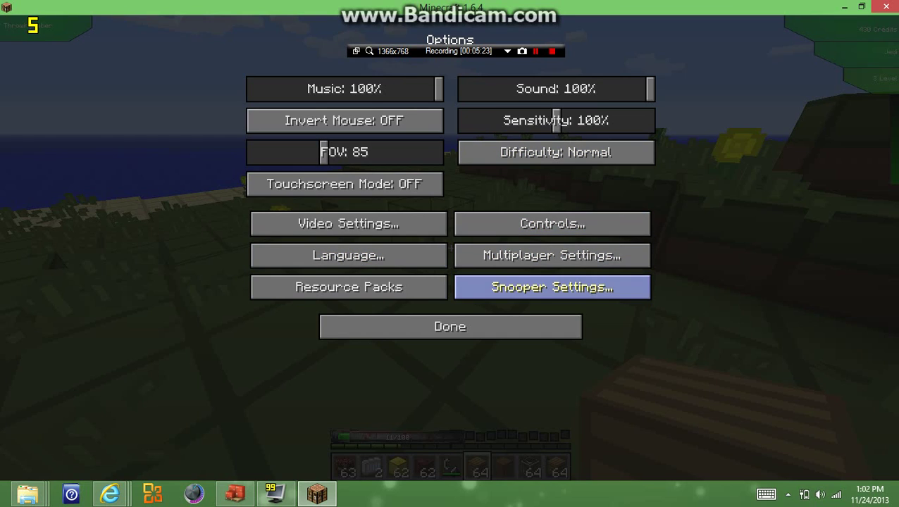
pyautogui.press('Escape')
pyautogui.click(450, 154)
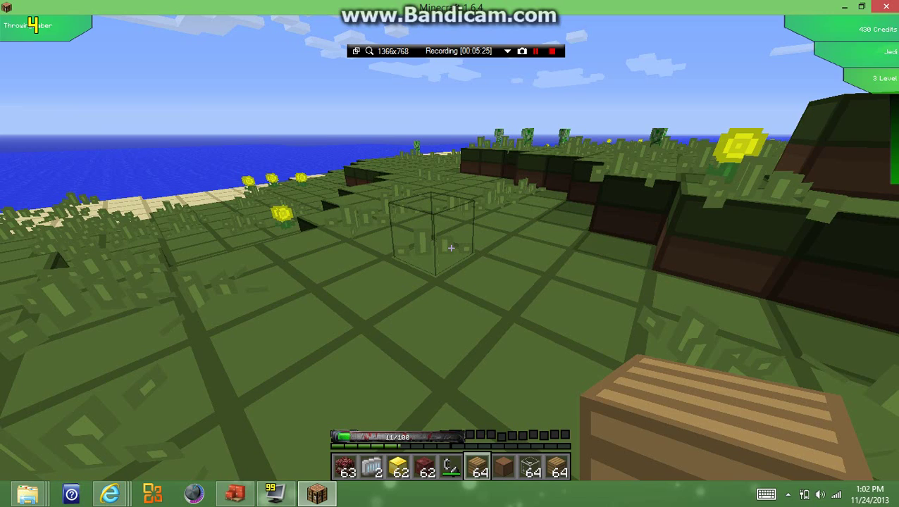
# Walk up to the group of creepers and look around until one explodes
pyautogui.press('w')
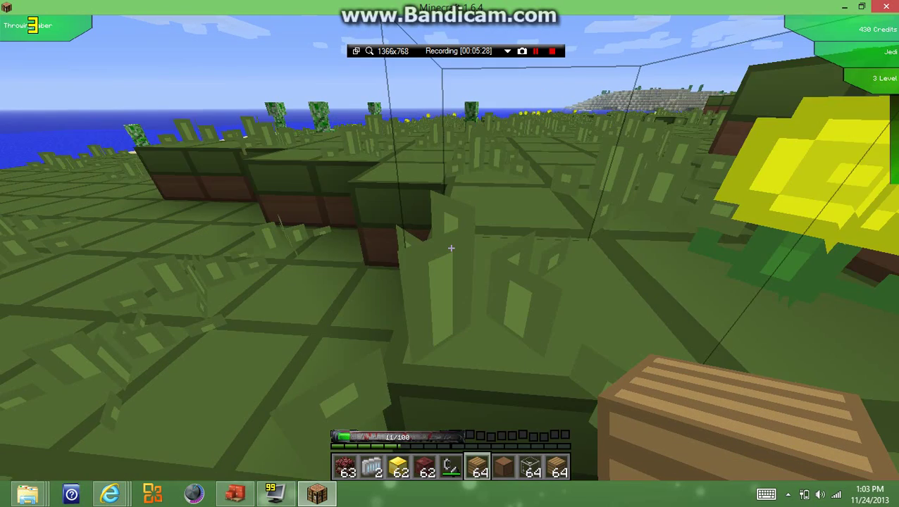
pyautogui.press('w')
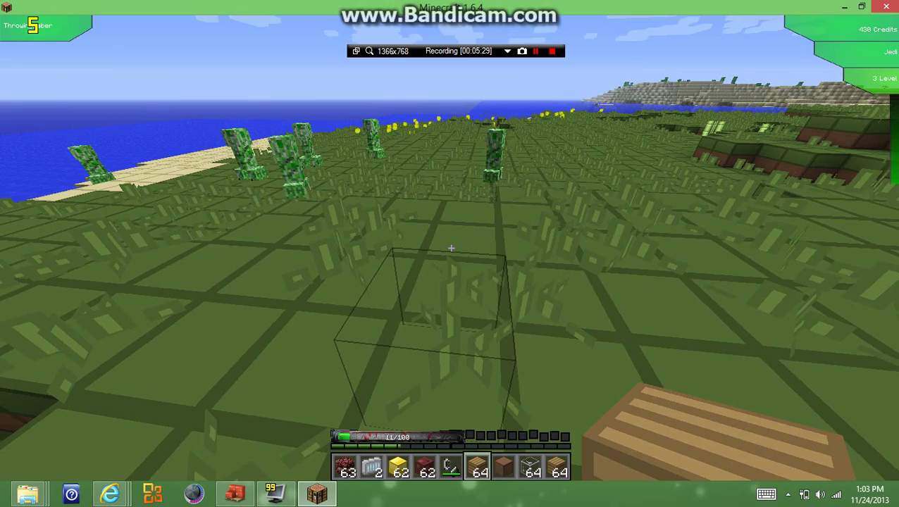
pyautogui.press('w')
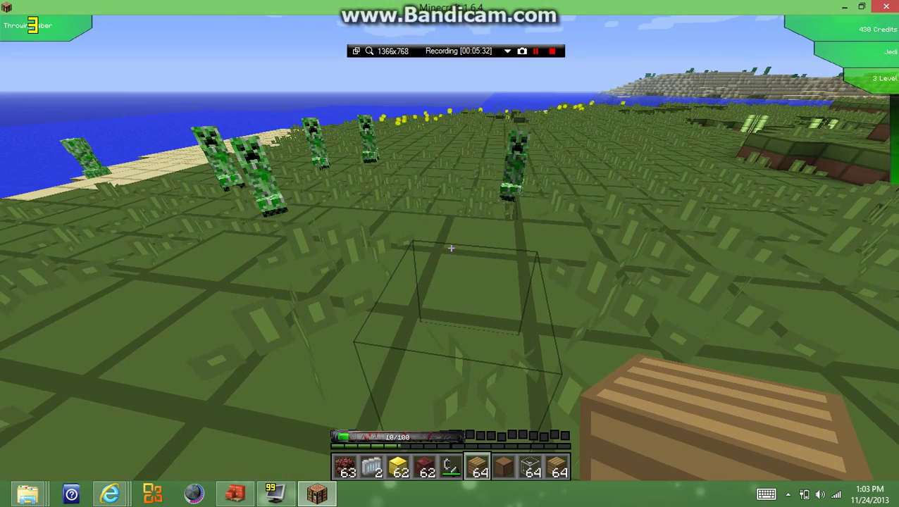
pyautogui.press('w')
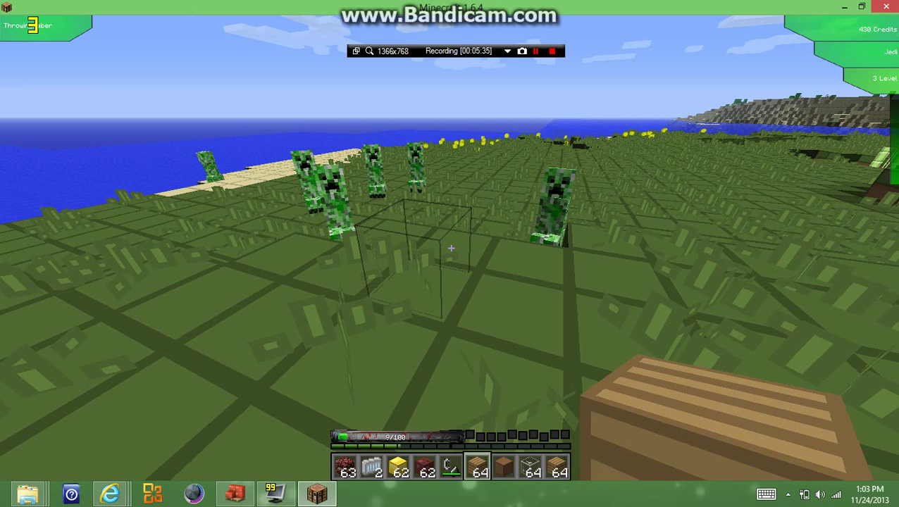
pyautogui.moveTo(451, 247); pyautogui.dragTo(451, 248)
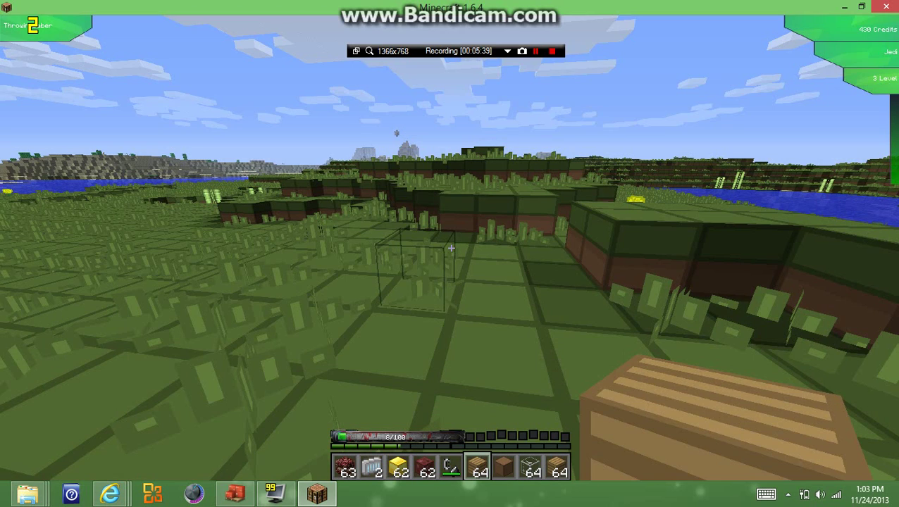
pyautogui.moveTo(451, 247); pyautogui.dragTo(451, 248)
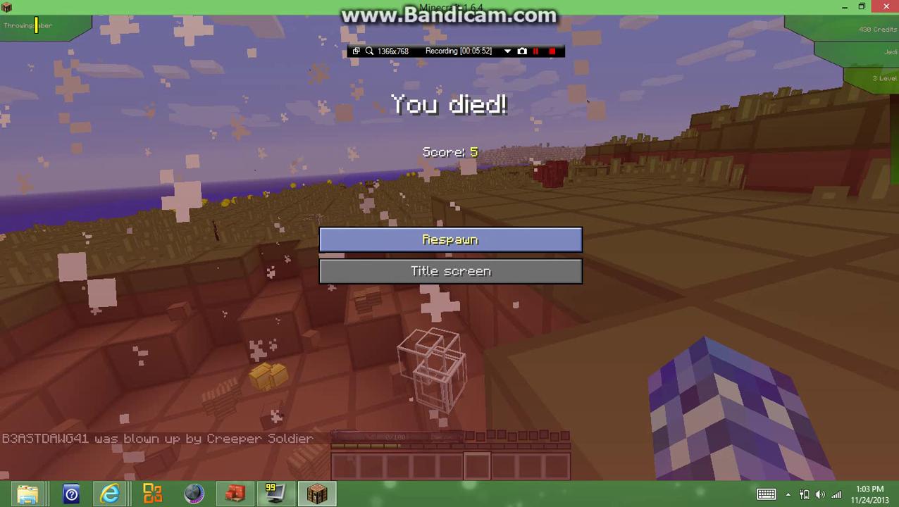
# Respawn in the jungle and throw items onto the gold block
pyautogui.click(450, 240)
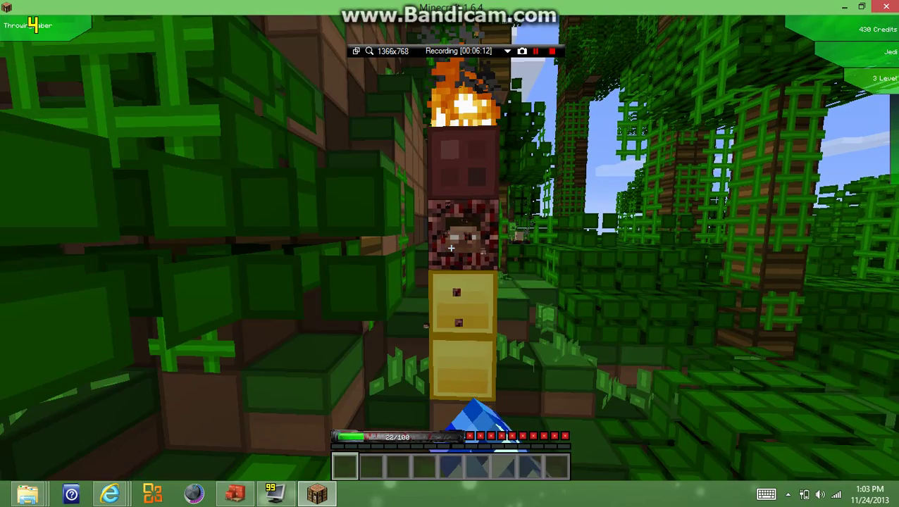
pyautogui.rightClick(451, 248)
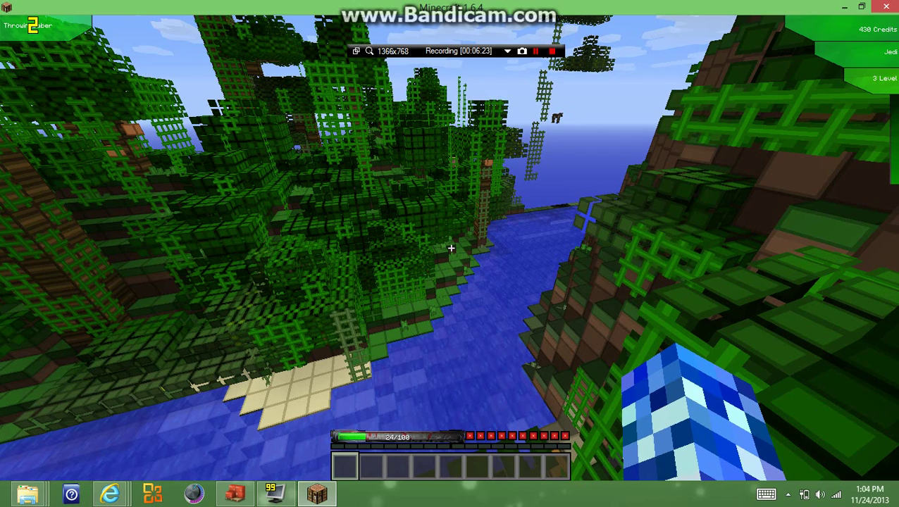
# Take a full stack of 64 Spawn Herobrine eggs from page 3/4 of the TMI item list
pyautogui.press('e')
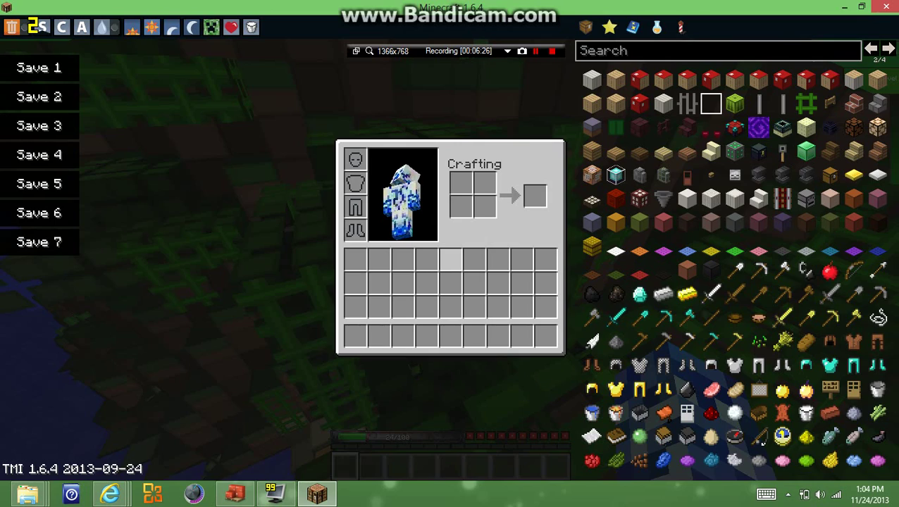
pyautogui.scroll(-1, 740, 355)
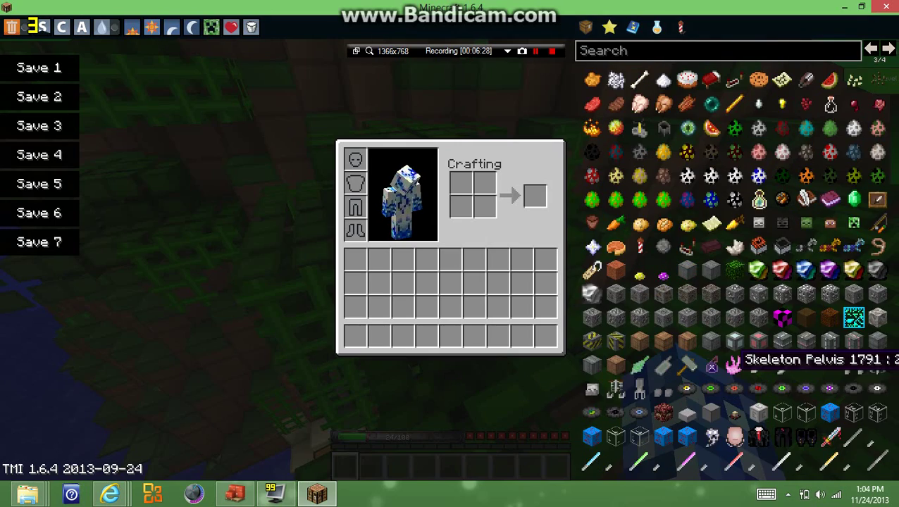
pyautogui.scroll(1, 732, 361)
pyautogui.scroll(1, 733, 317)
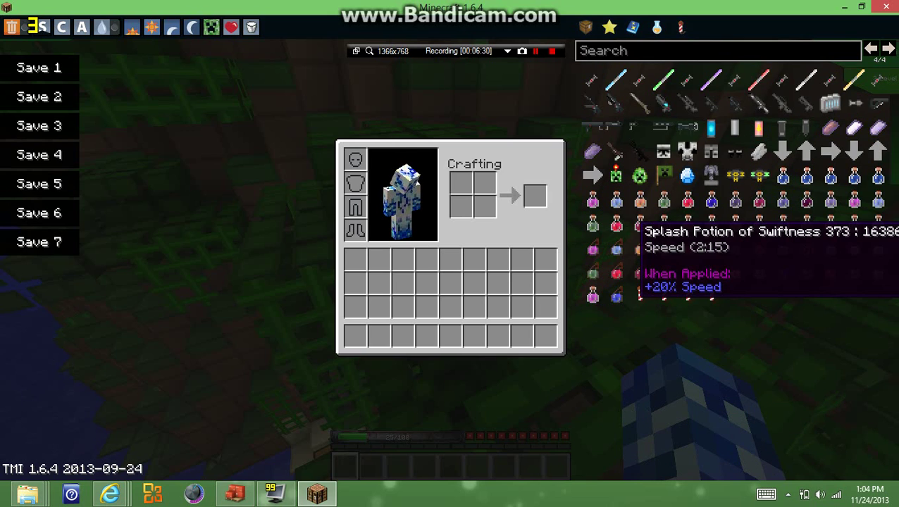
pyautogui.scroll(-2, 637, 227)
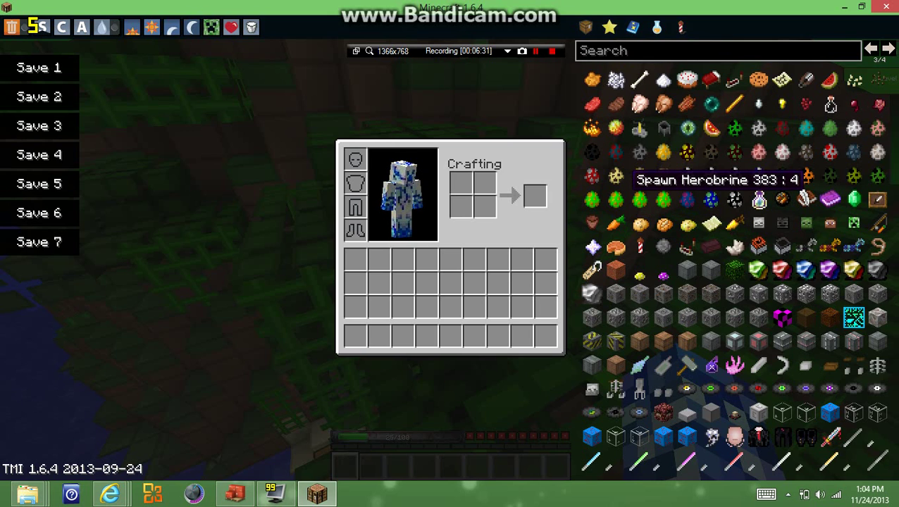
pyautogui.click(627, 177)
# Summon Herobrine with one egg, leaving 63, and dive into the jungle pool
pyautogui.press('Escape')
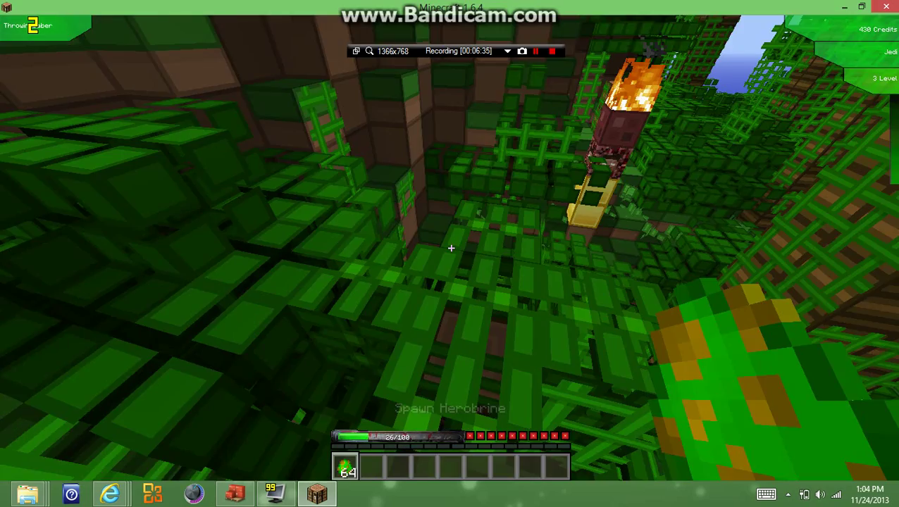
pyautogui.rightClick(451, 248)
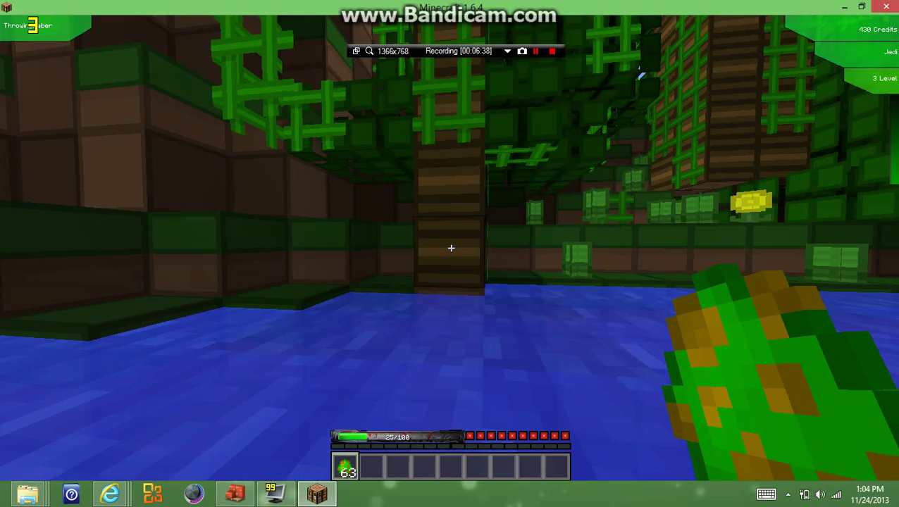
pyautogui.press('w')
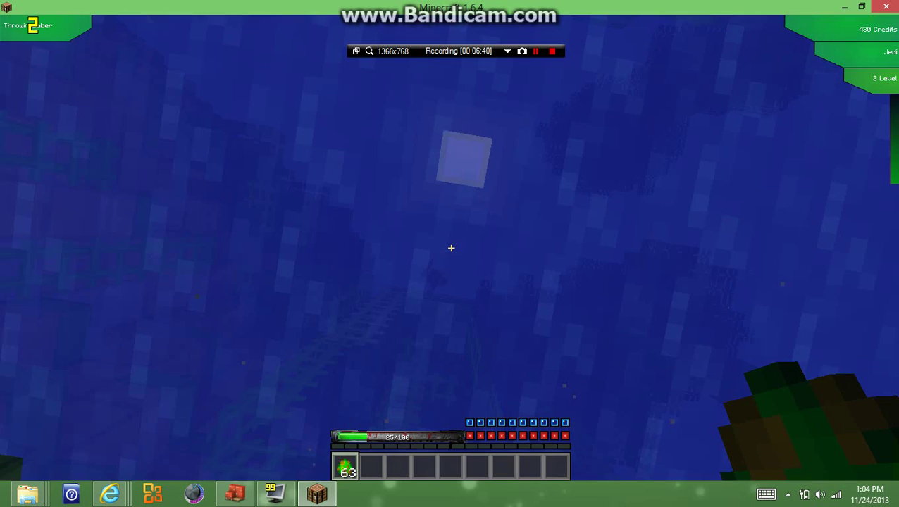
# Swim around underwater, surface, and cross the pool back out
pyautogui.press('w')
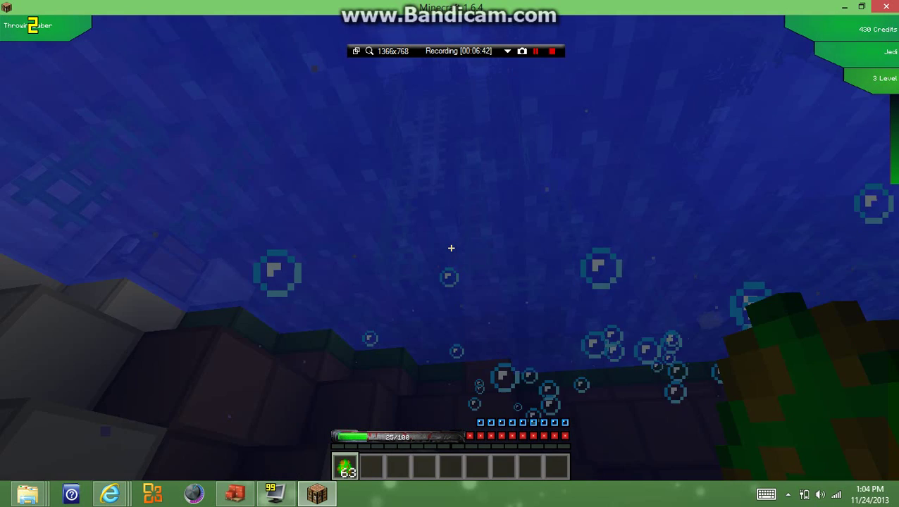
pyautogui.press('space')
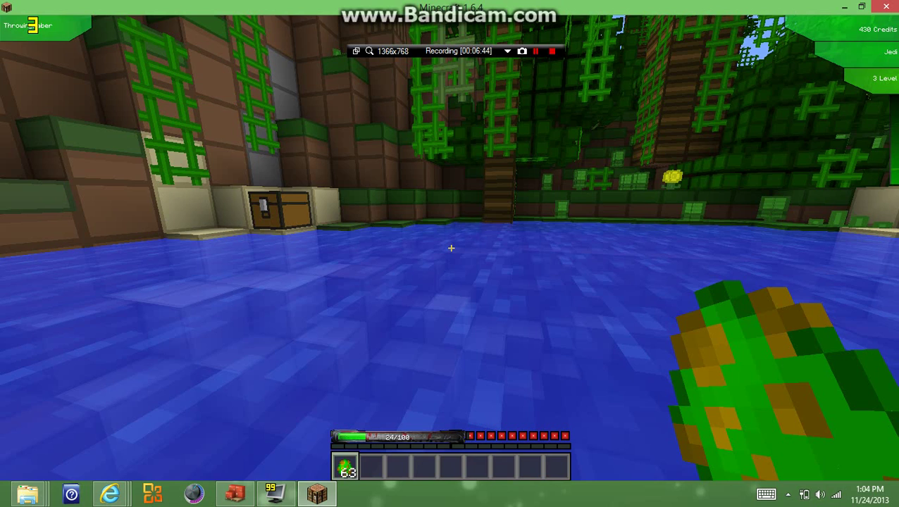
pyautogui.press('w')
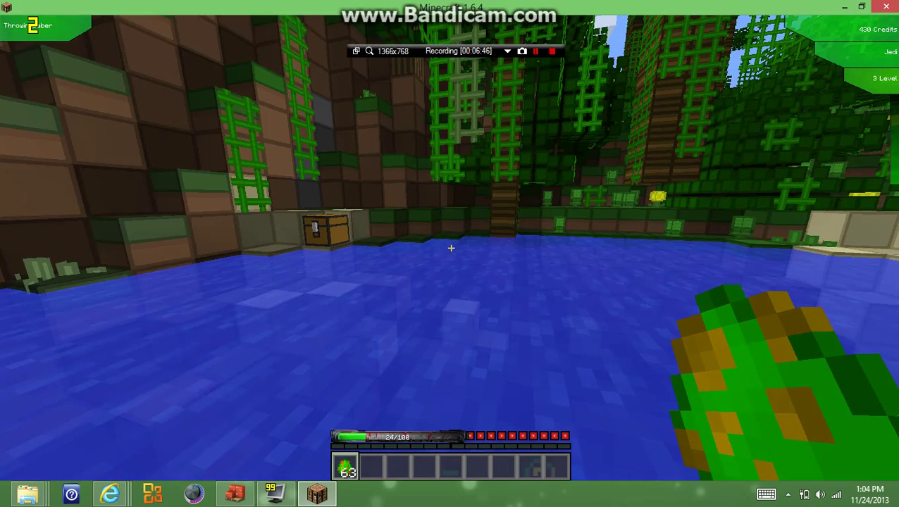
pyautogui.press('w')
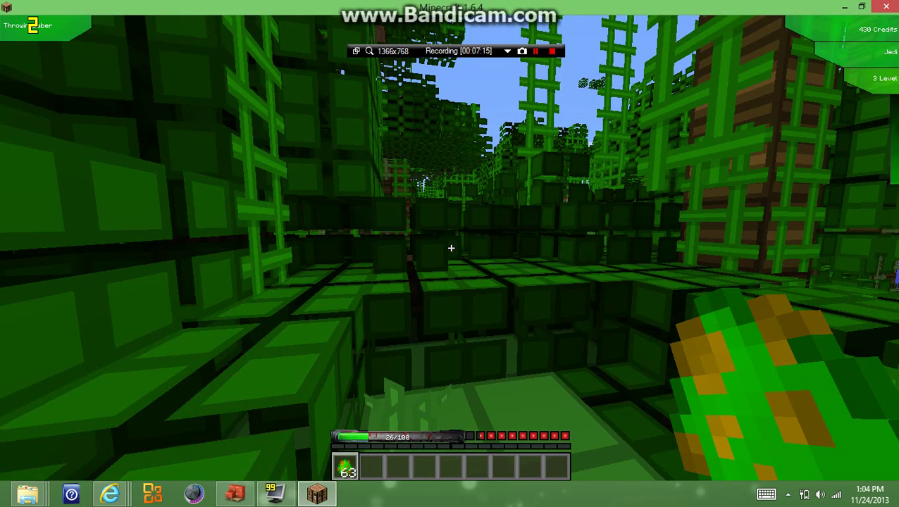
# Check the inventory, then cross the jungle leaf canopy toward the pigs by the water
pyautogui.press('e')
pyautogui.press('Escape')
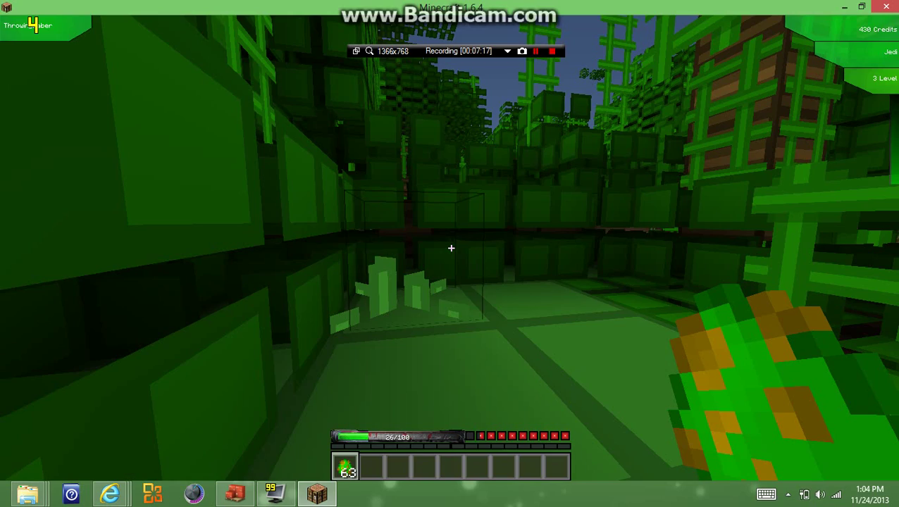
pyautogui.press('w')
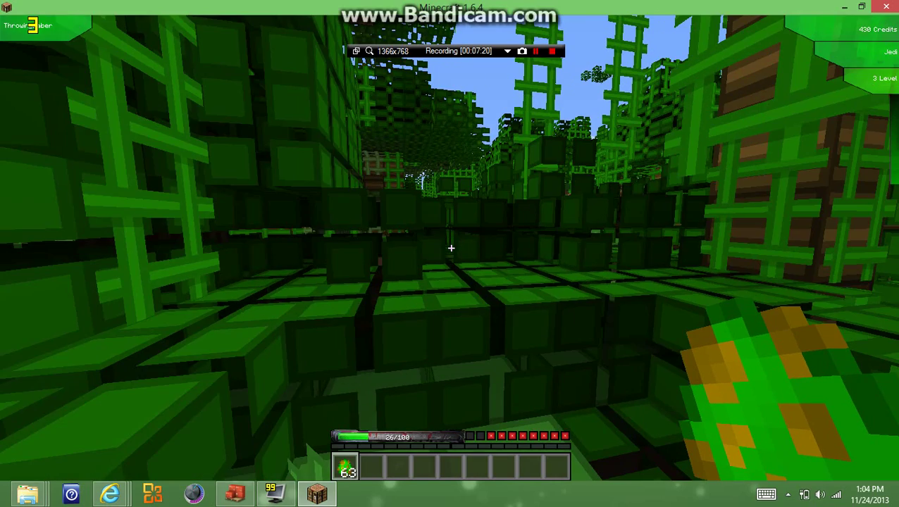
pyautogui.press('w')
pyautogui.press('w')
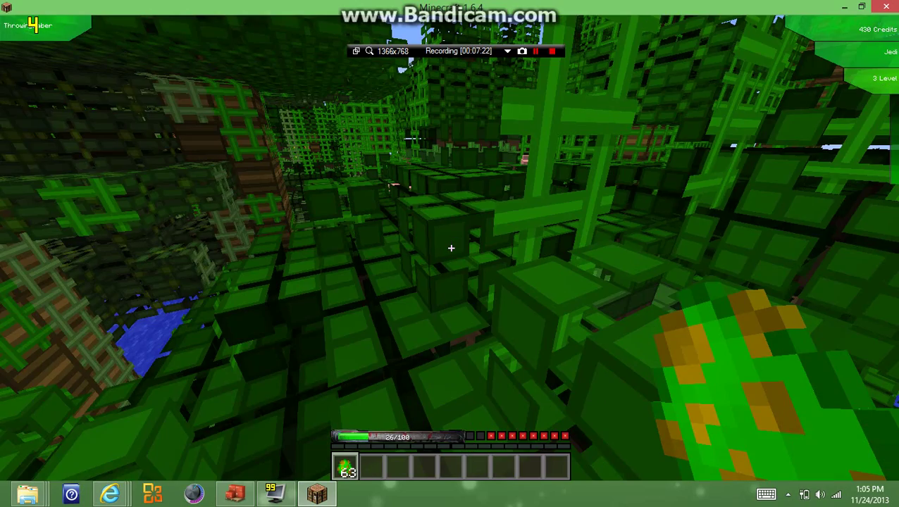
pyautogui.press('w')
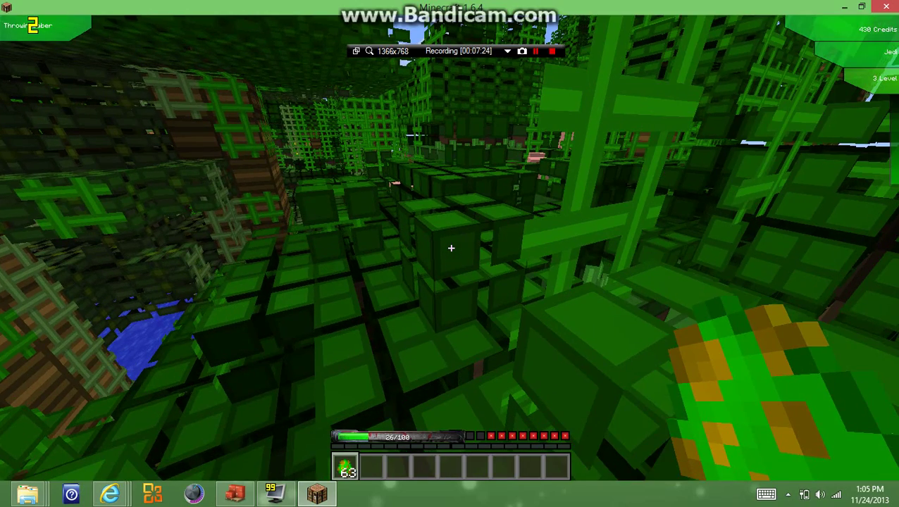
pyautogui.press('w')
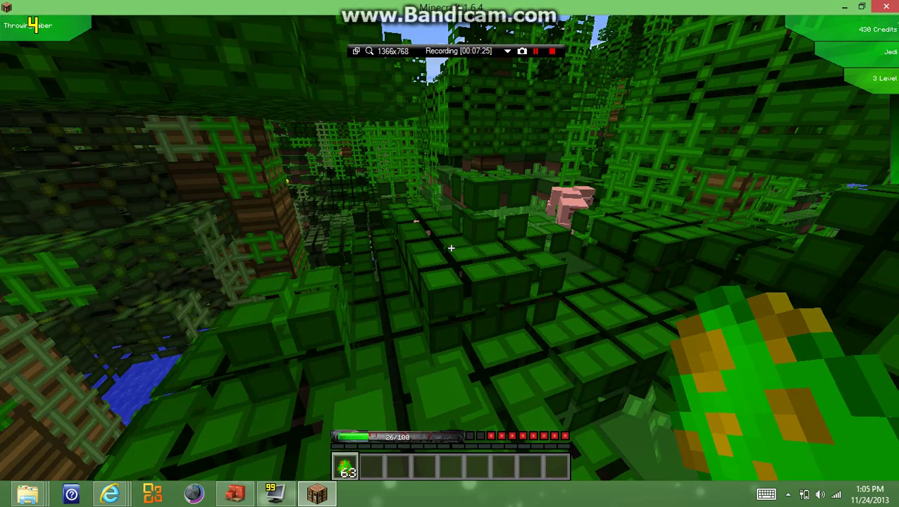
pyautogui.press('w')
pyautogui.press('w')
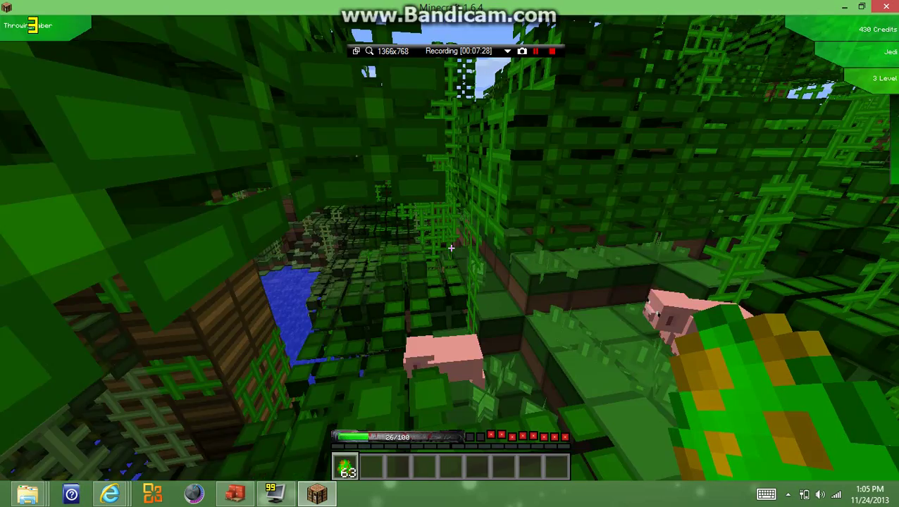
pyautogui.press('w')
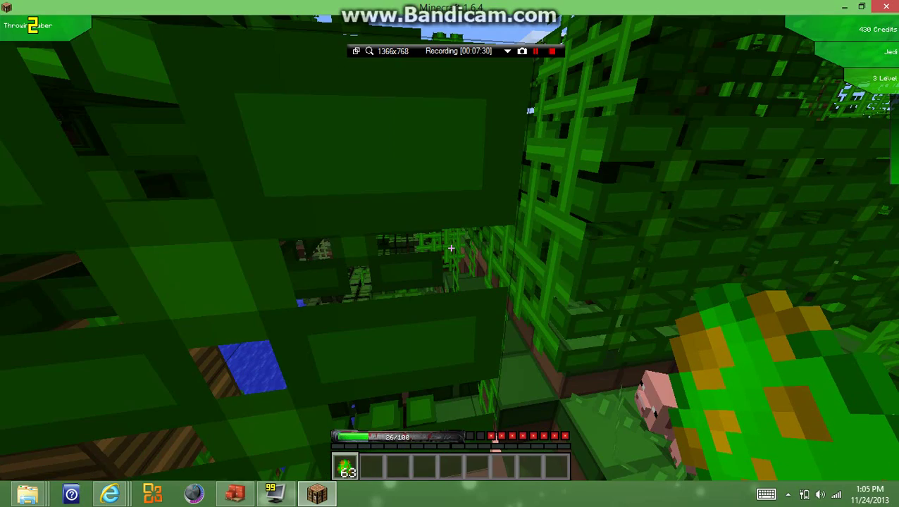
pyautogui.press('w')
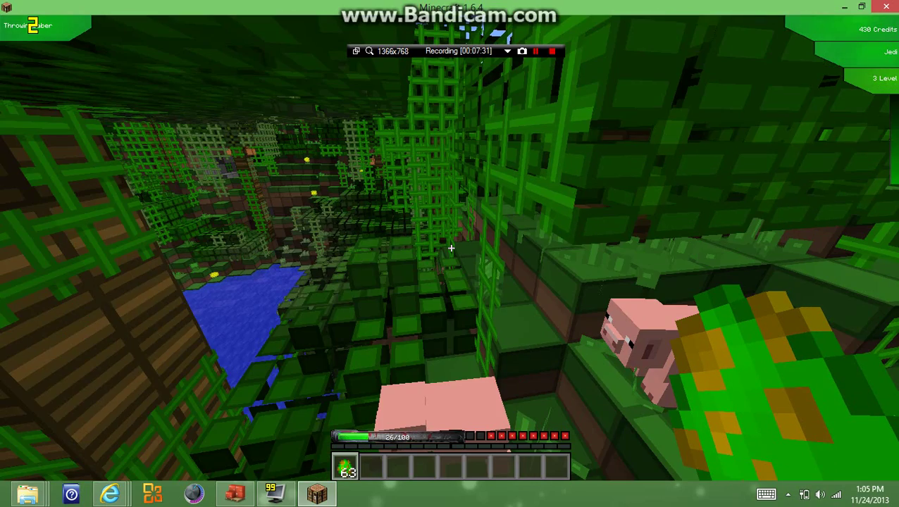